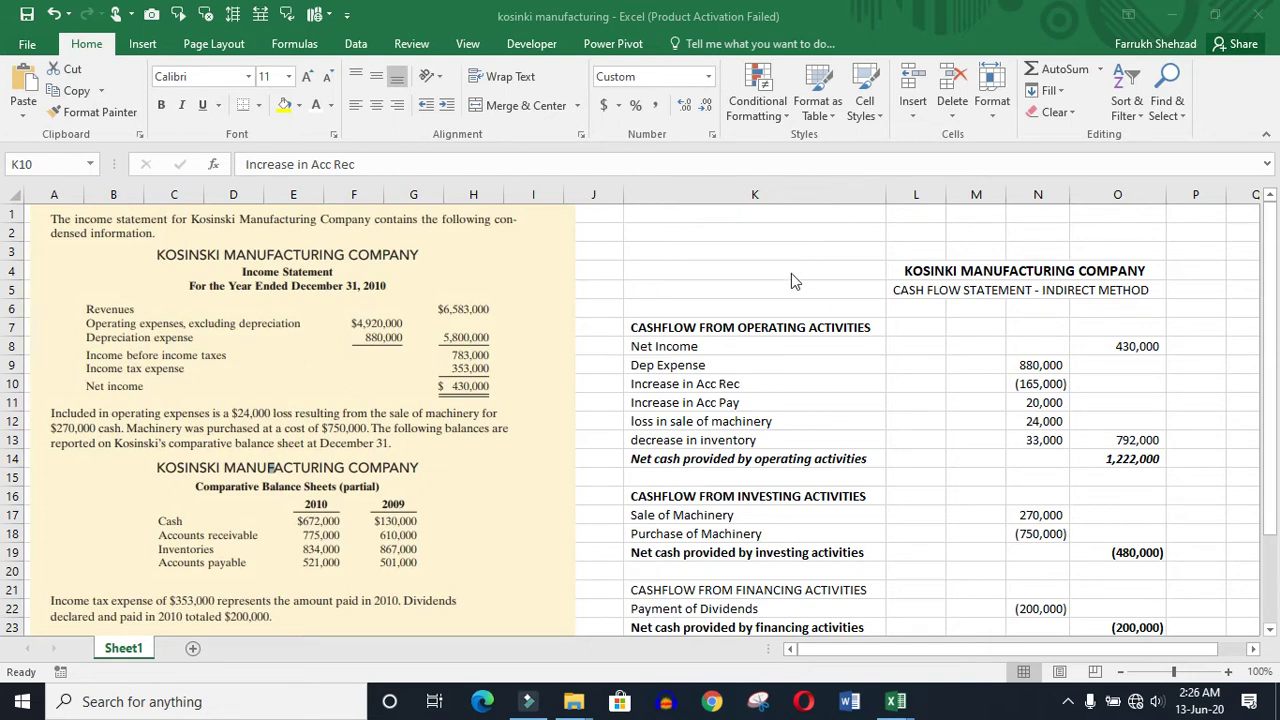
# - Look through the cash flow statement from the operating activities heading down to the ending 2010 balance
pyautogui.hotkey('alt', 'Tab')
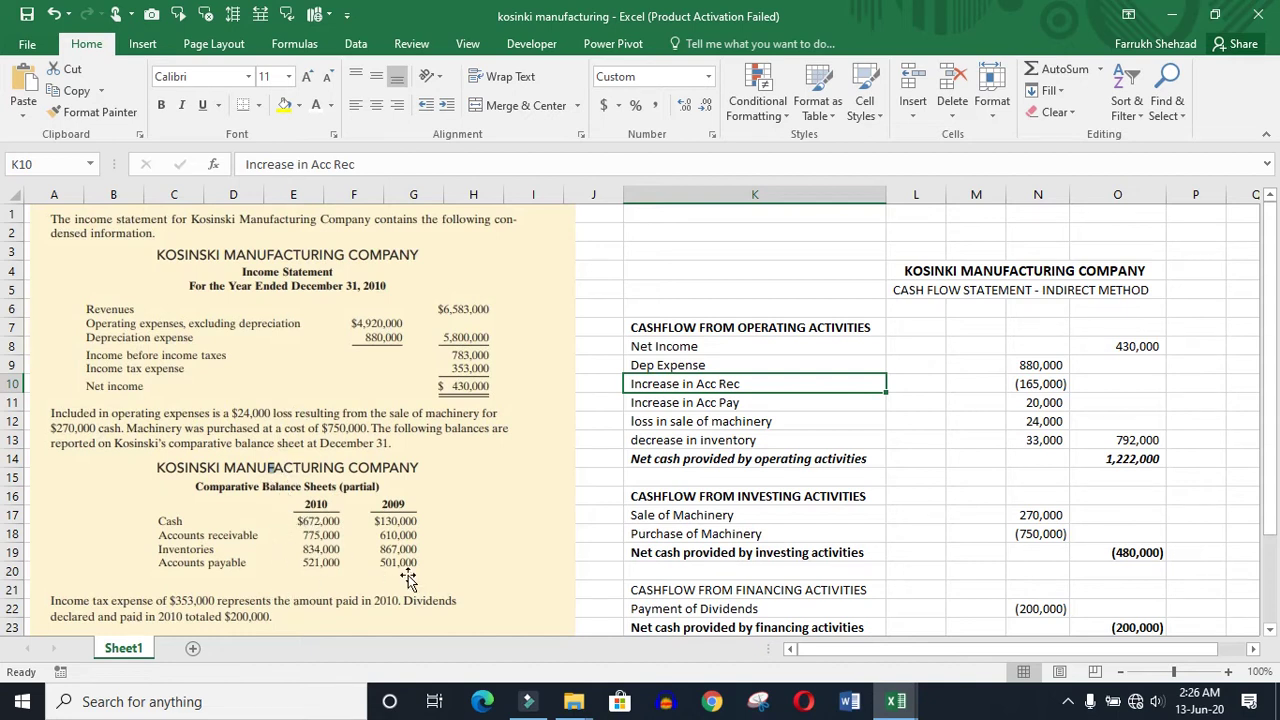
pyautogui.click(830, 327)
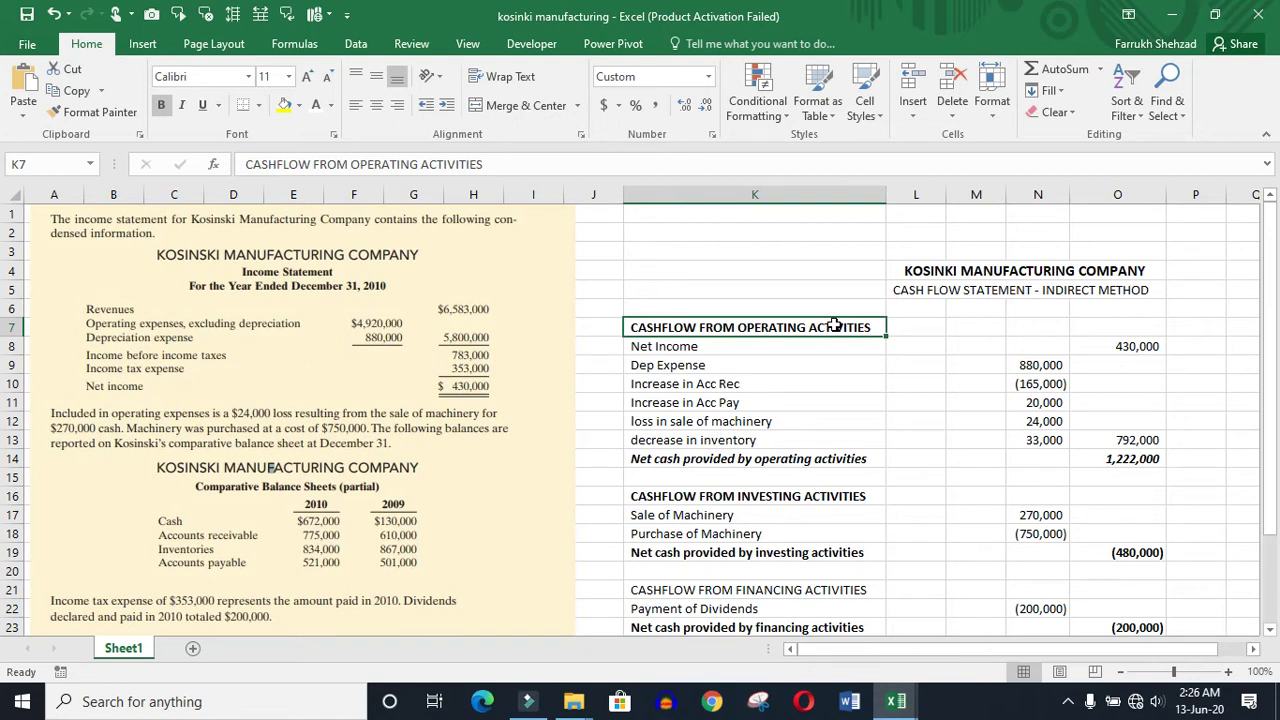
pyautogui.click(824, 360)
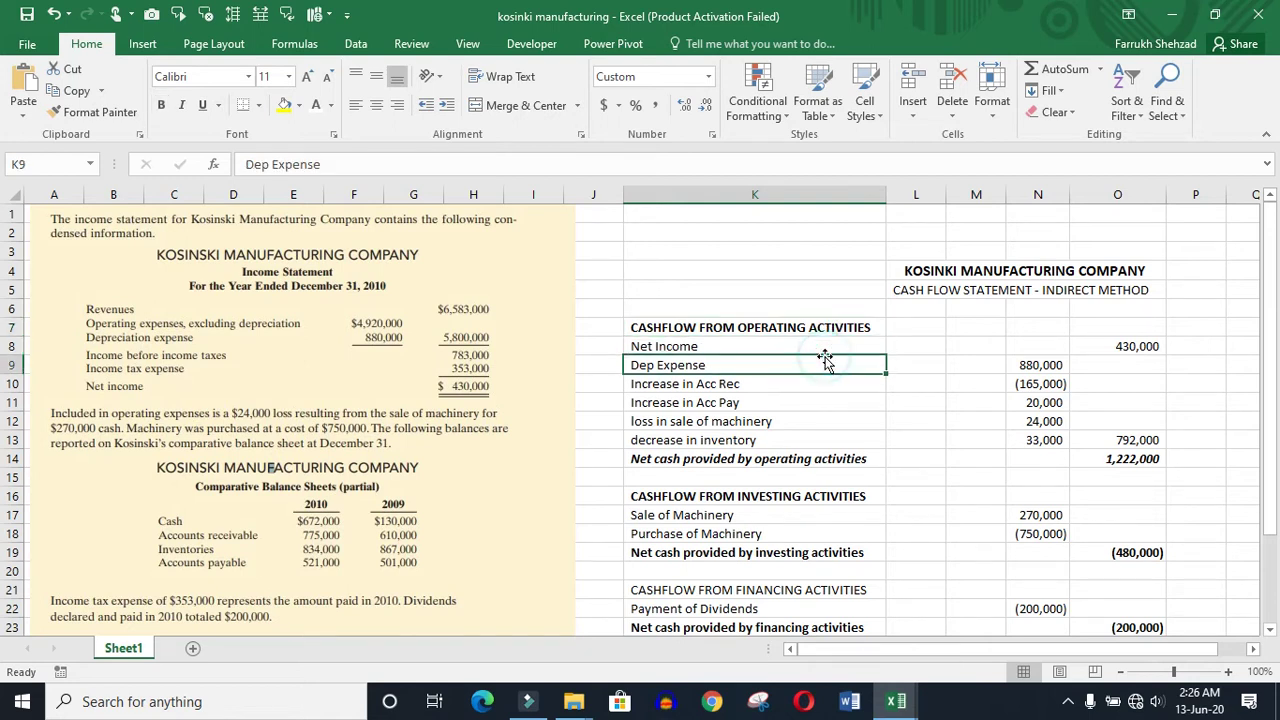
pyautogui.click(798, 509)
pyautogui.press('Down')
pyautogui.press('Down')
pyautogui.press('Down')
pyautogui.press('Down')
pyautogui.press('Down')
pyautogui.press('Down')
pyautogui.press('Down')
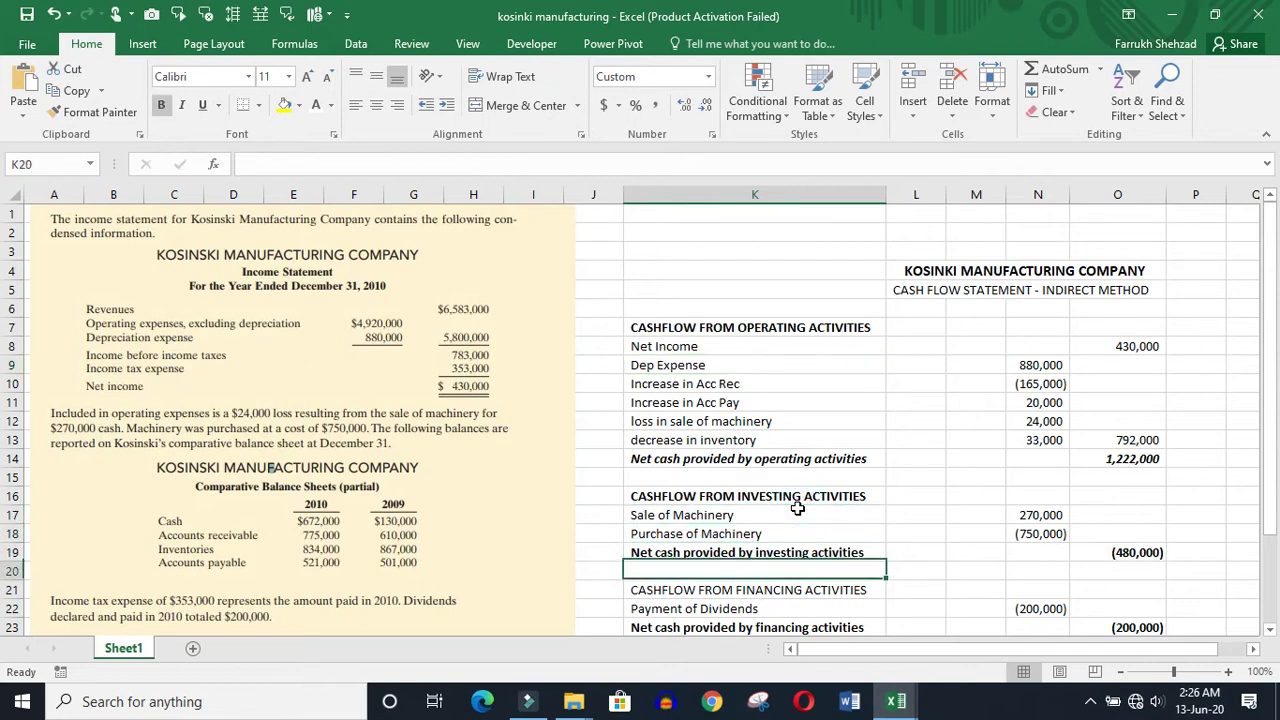
pyautogui.press('Down')
pyautogui.press('Down')
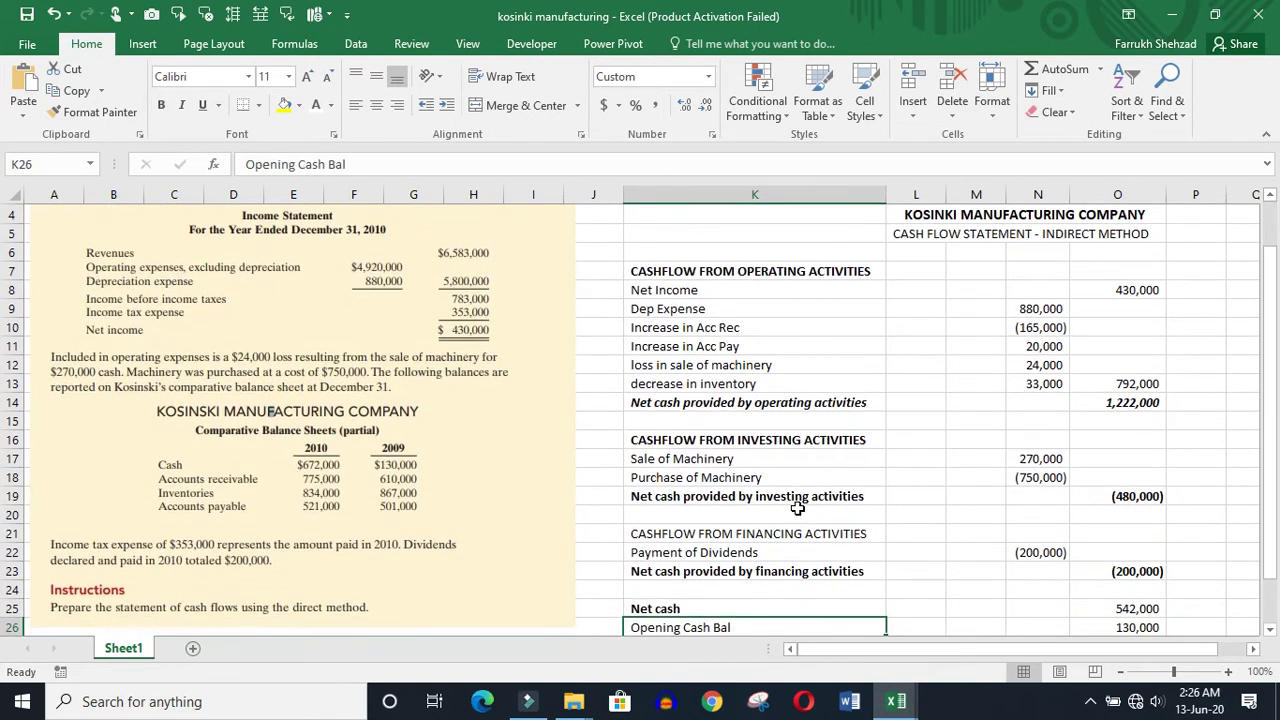
pyautogui.press('Down')
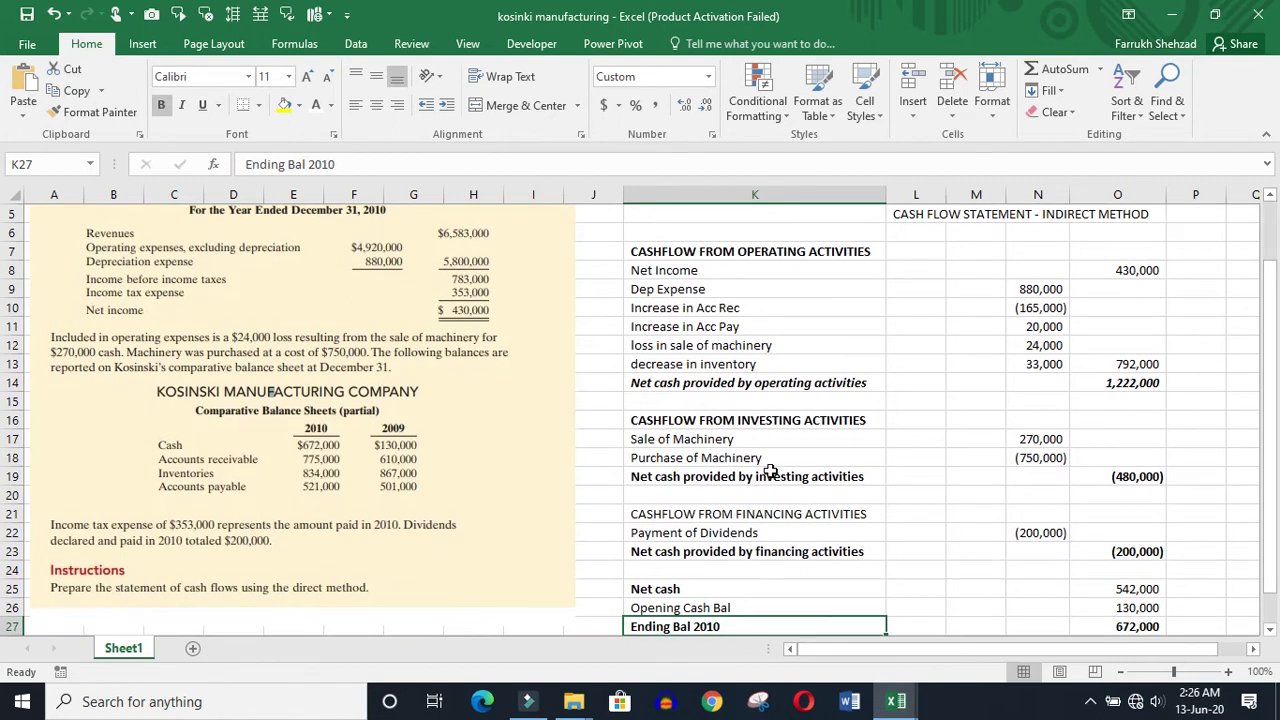
# - Make the CASHFLOW FROM FINANCING ACTIVITIES heading in K21 bold
pyautogui.click(719, 401)
pyautogui.press('Up')
pyautogui.press('Up')
pyautogui.press('Up')
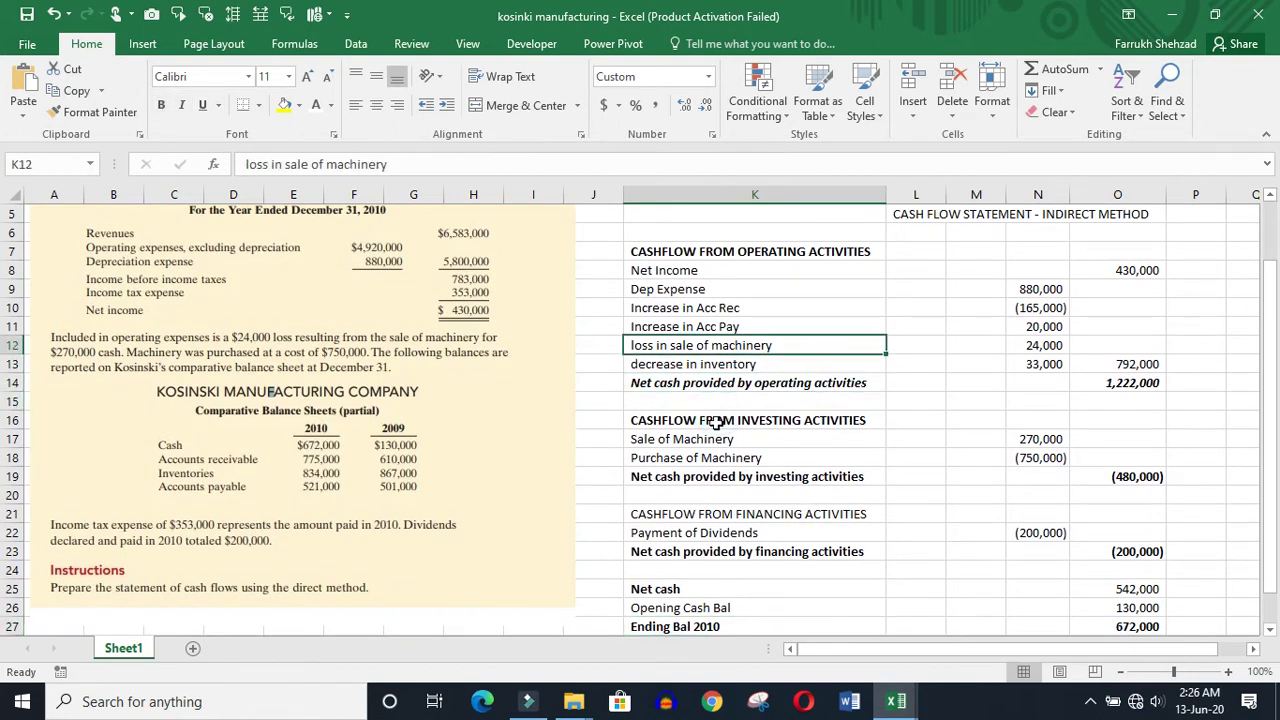
pyautogui.click(706, 505)
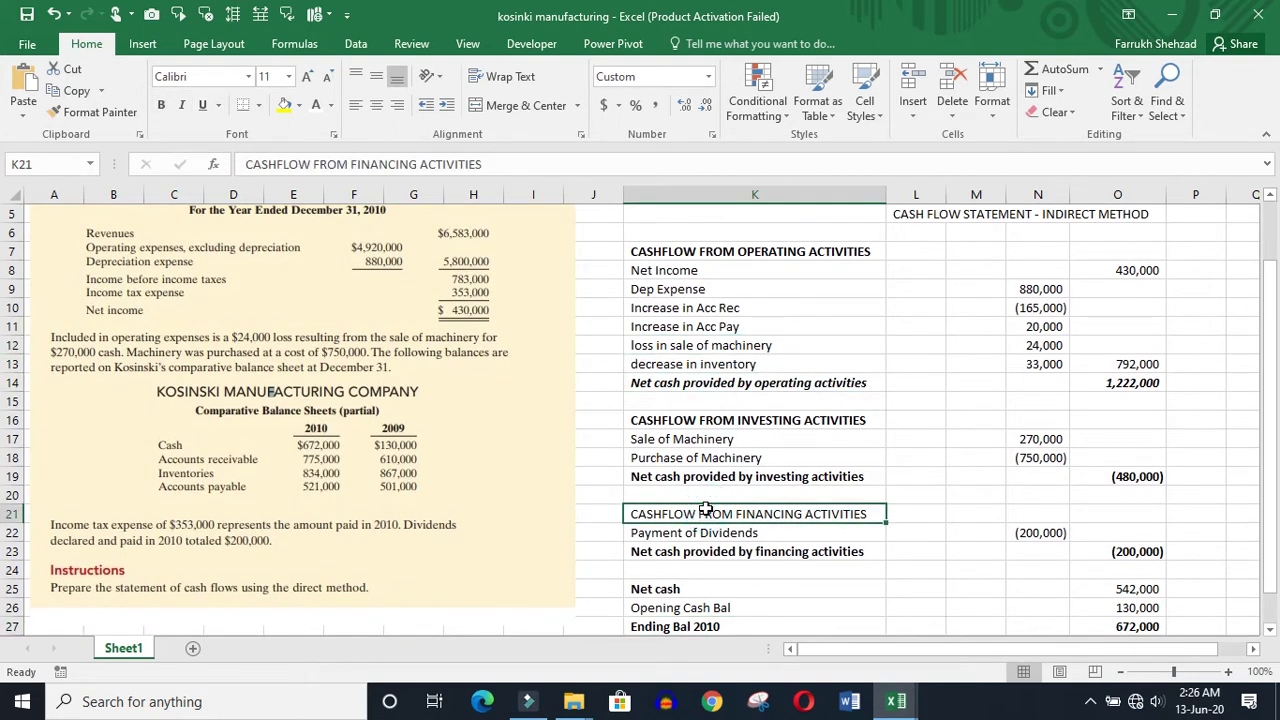
pyautogui.hotkey('ctrl', 'b')
# - Review the line labels at the start of the operating activities section, down to Increase in Acc Pay
pyautogui.click(656, 326)
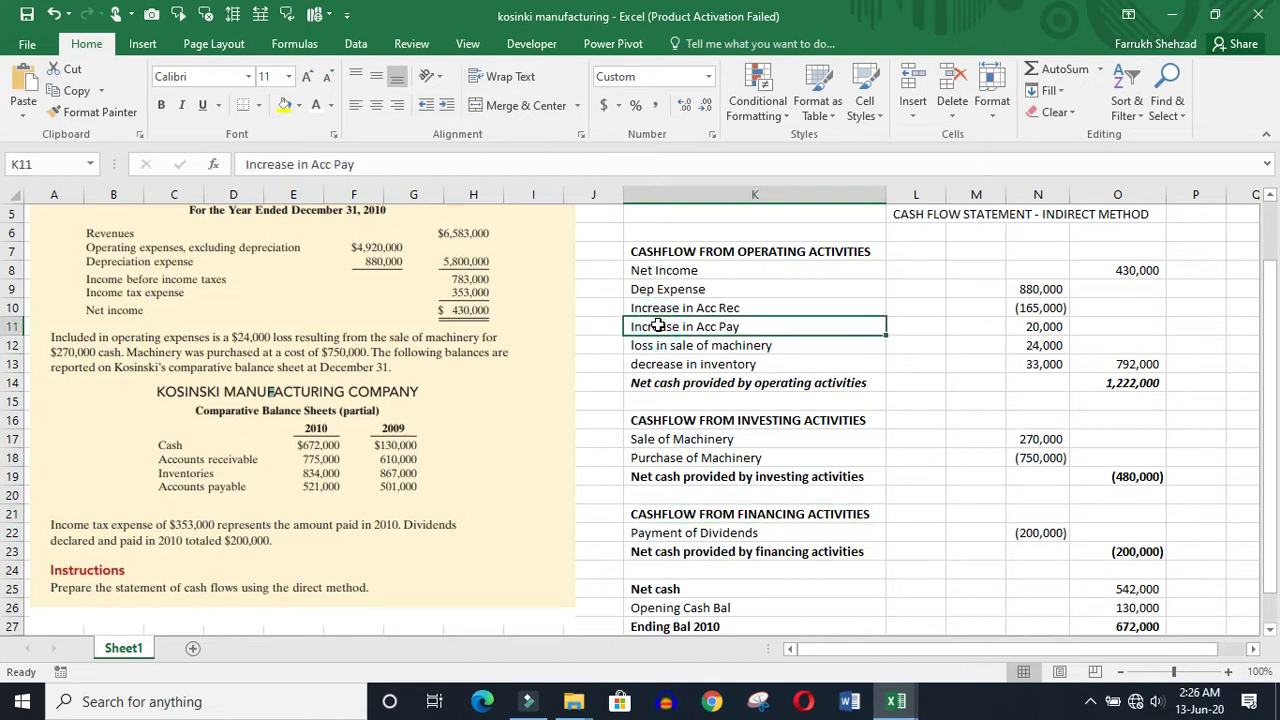
pyautogui.press('Up')
pyautogui.press('Up')
pyautogui.press('Up')
pyautogui.press('Up')
pyautogui.press('Up')
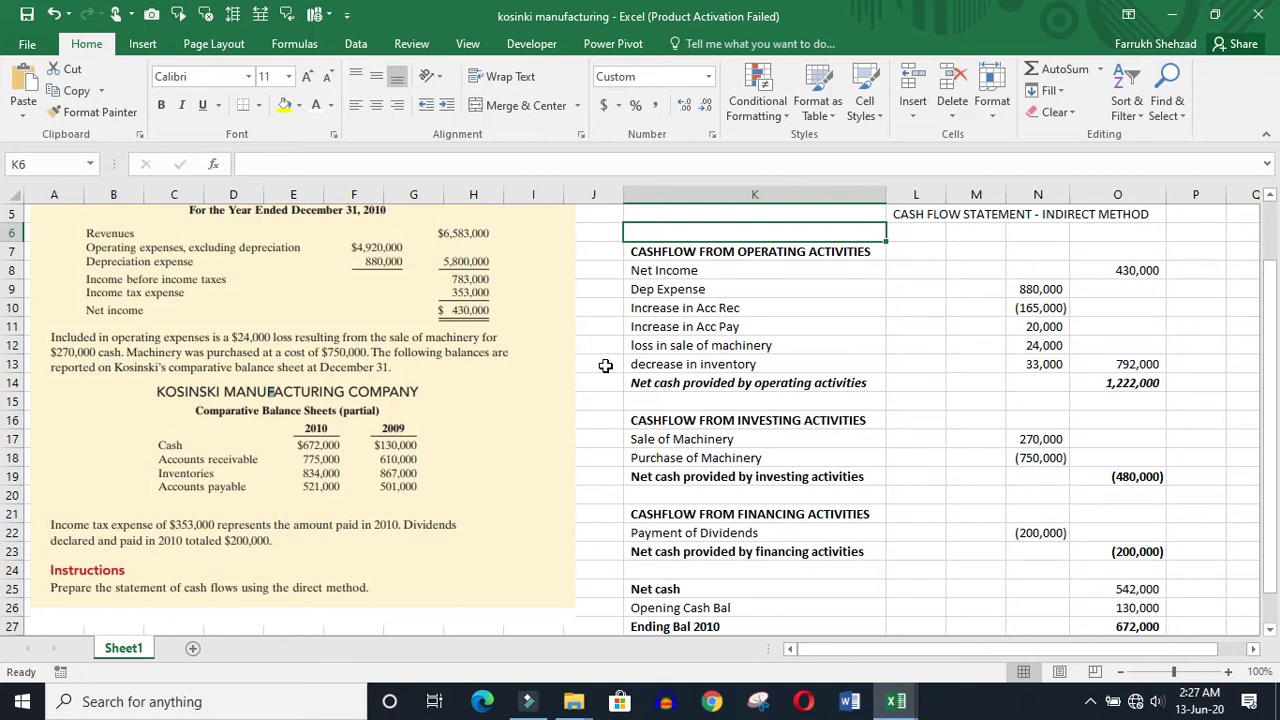
pyautogui.press('Down')
pyautogui.press('Down')
pyautogui.press('Down')
pyautogui.press('Down')
pyautogui.press('Down')
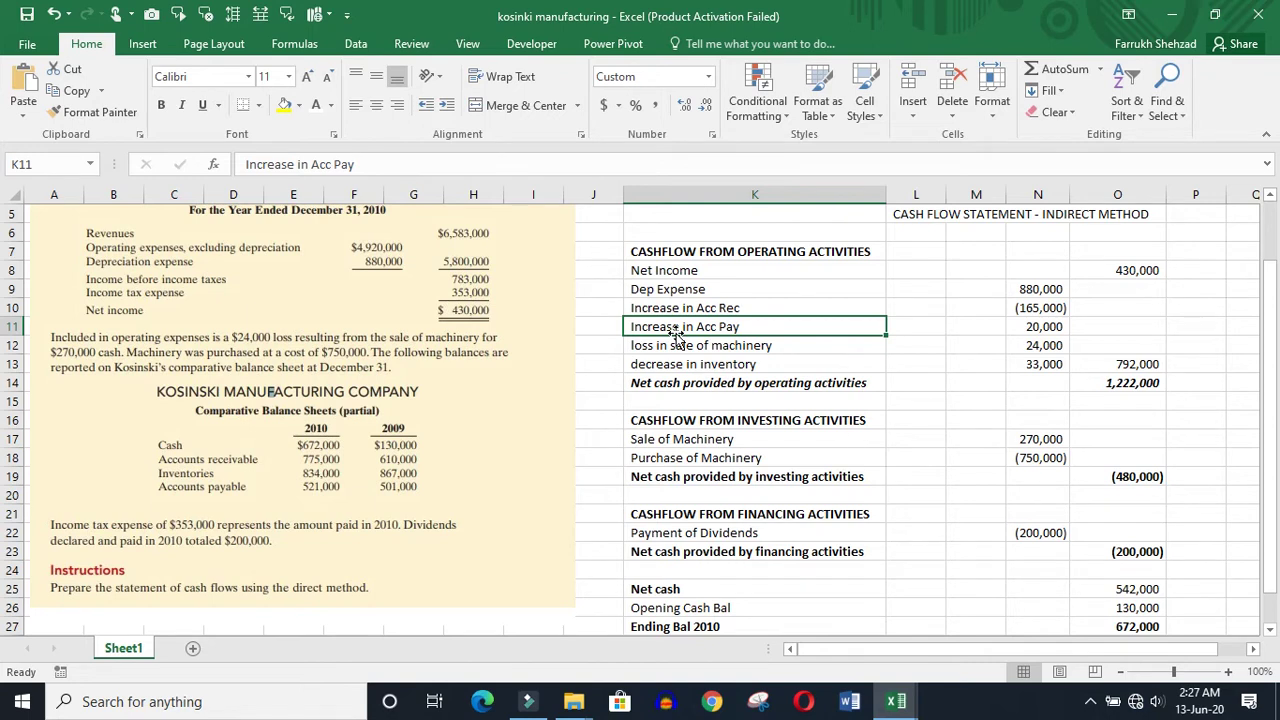
# - Check the Net Income line and its amount in O8 against the income statement
pyautogui.press('Up')
pyautogui.press('Up')
pyautogui.press('Up')
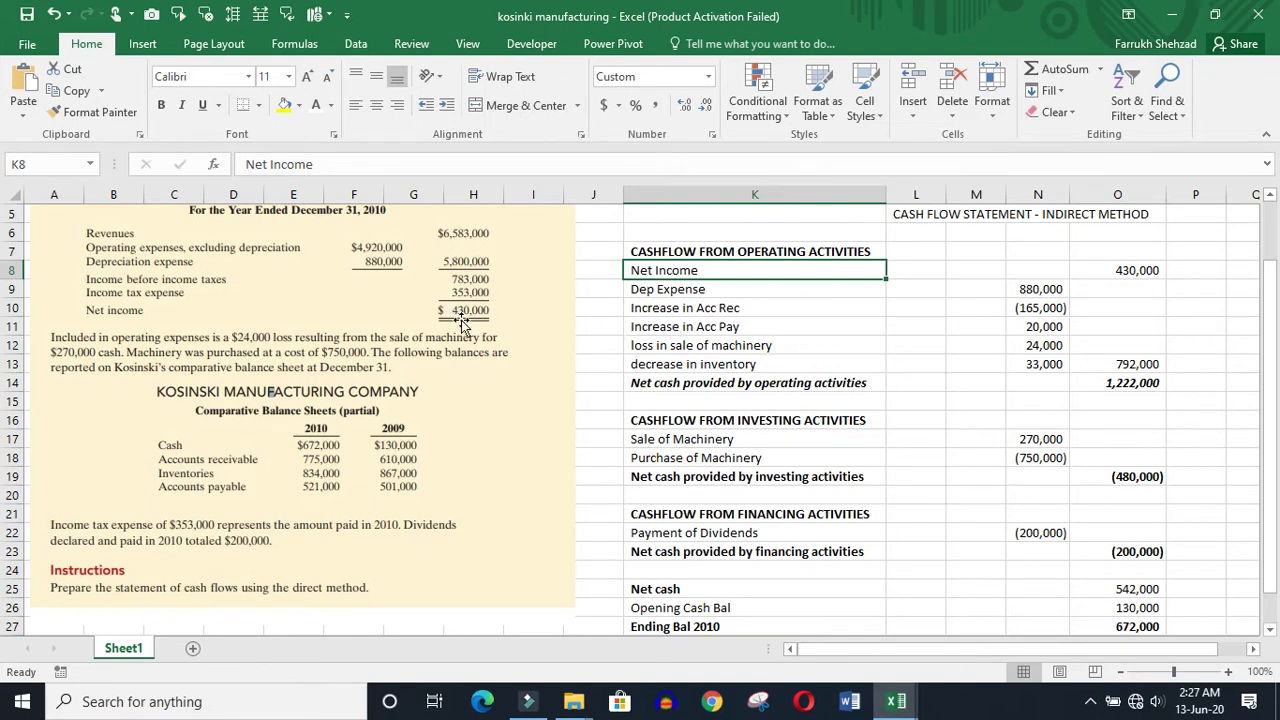
pyautogui.press('Right')
pyautogui.press('Right')
pyautogui.press('Right')
pyautogui.press('Right')
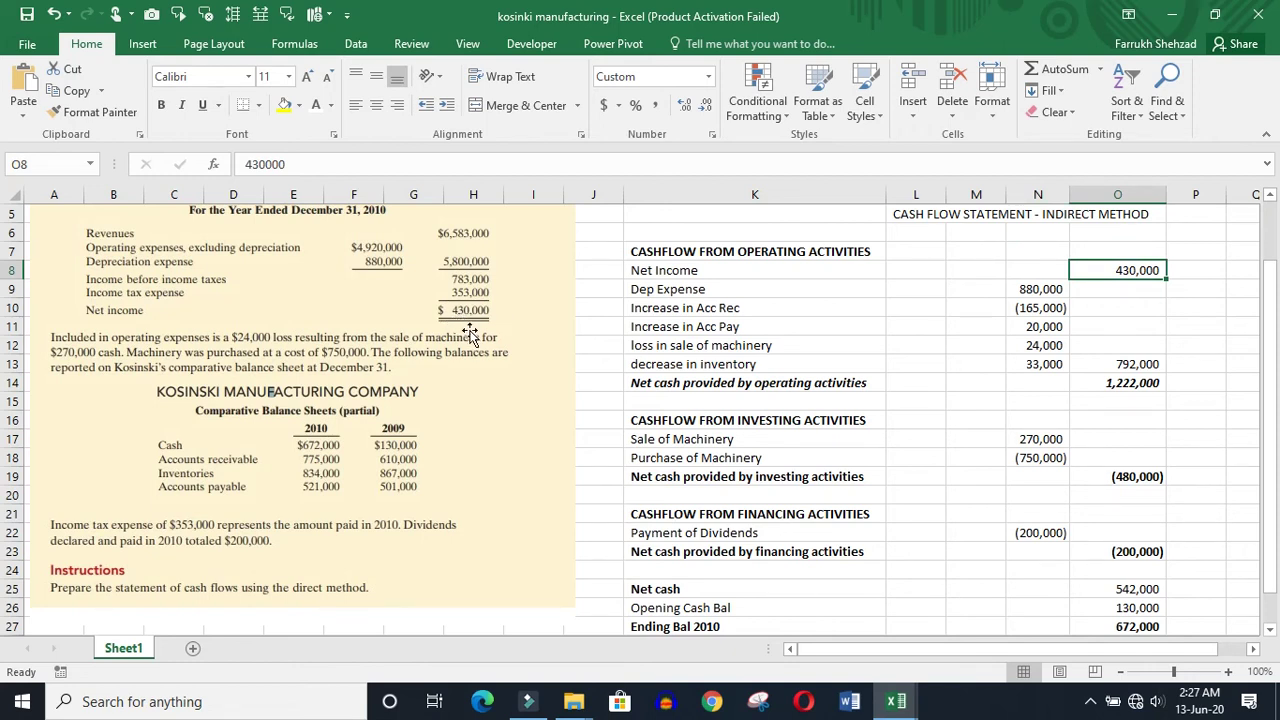
# - Examine the operating adjustments in N9 to N13, from depreciation expense through decrease in inventory, against the source data
pyautogui.press('Left')
pyautogui.press('Down')
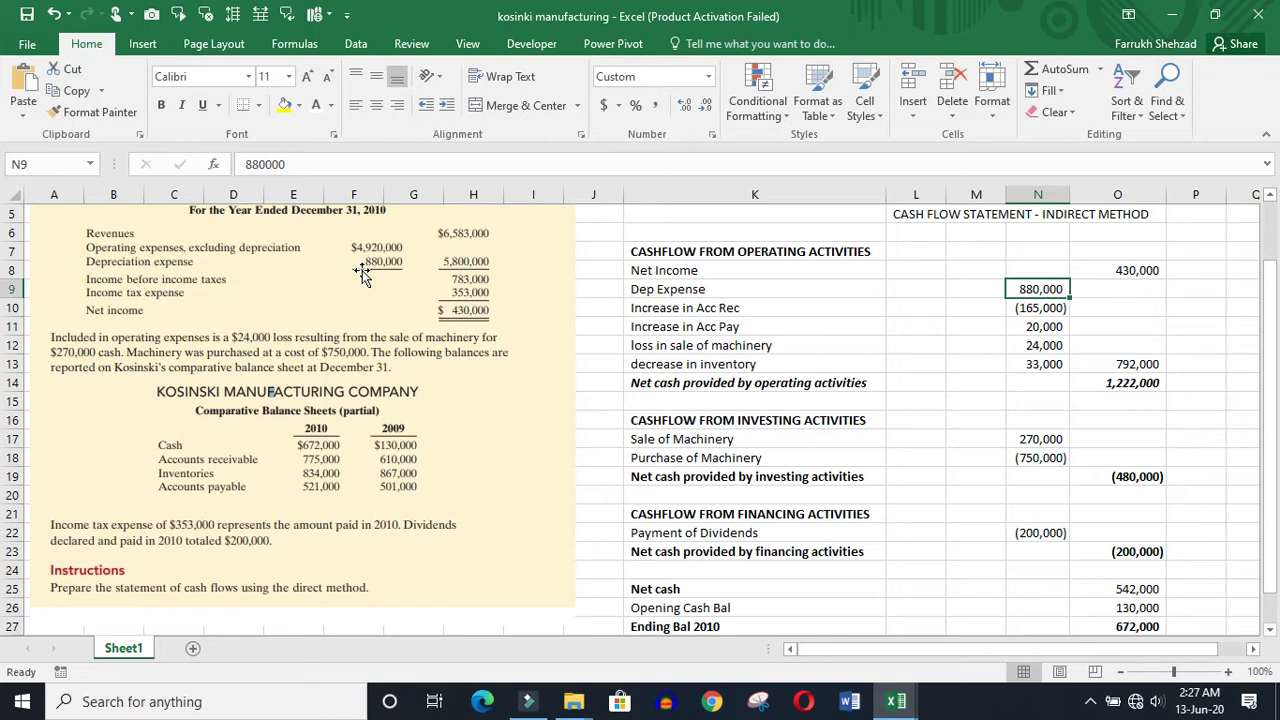
pyautogui.press('Down')
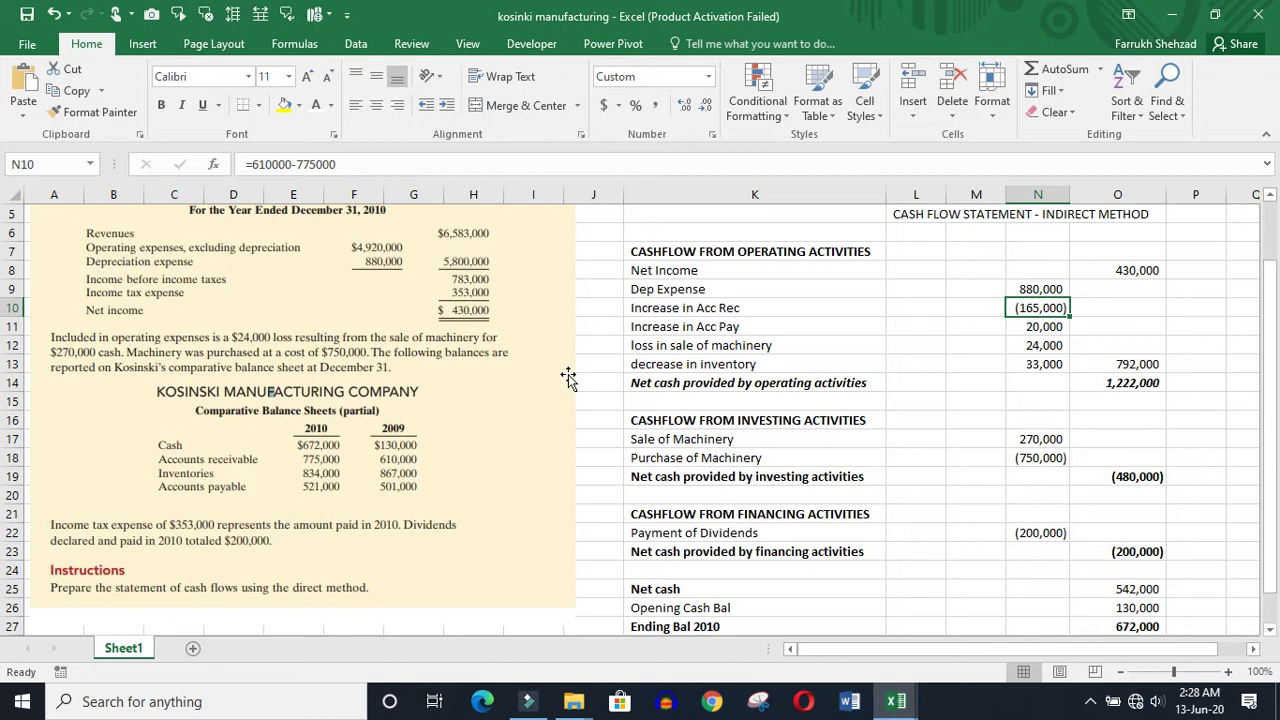
pyautogui.press('Up')
pyautogui.press('Down')
pyautogui.press('Down')
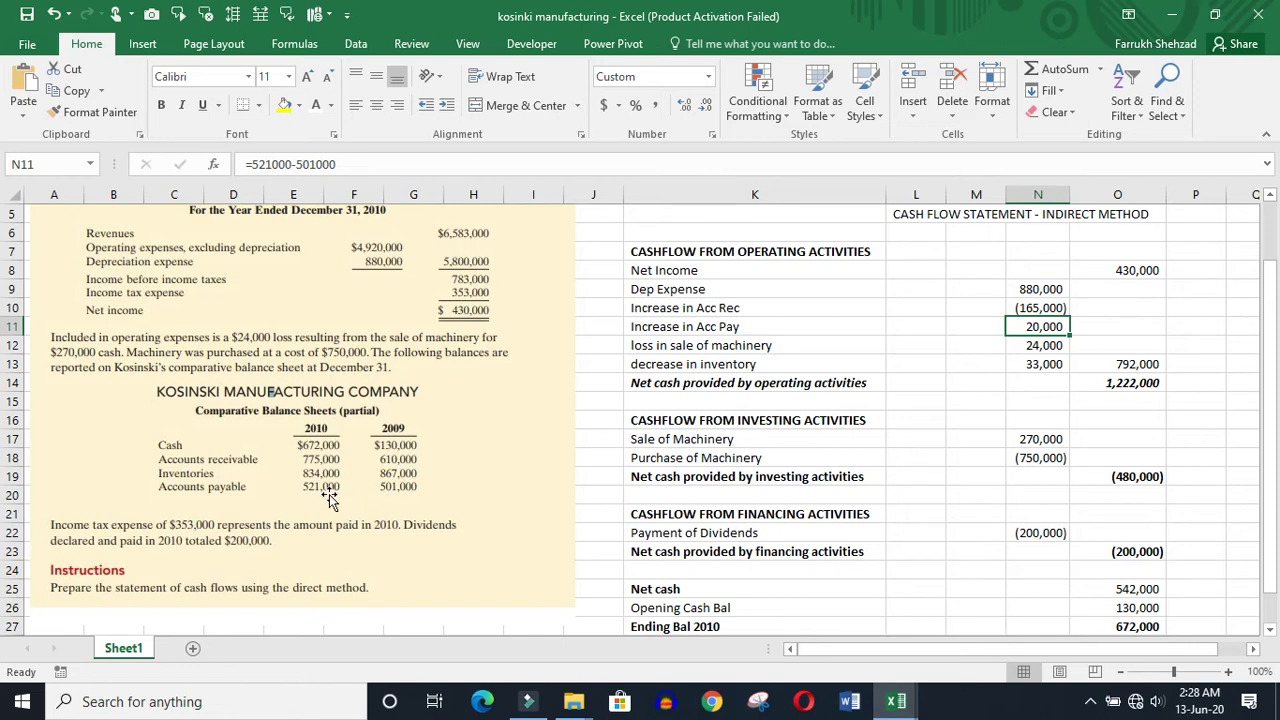
pyautogui.press('Down')
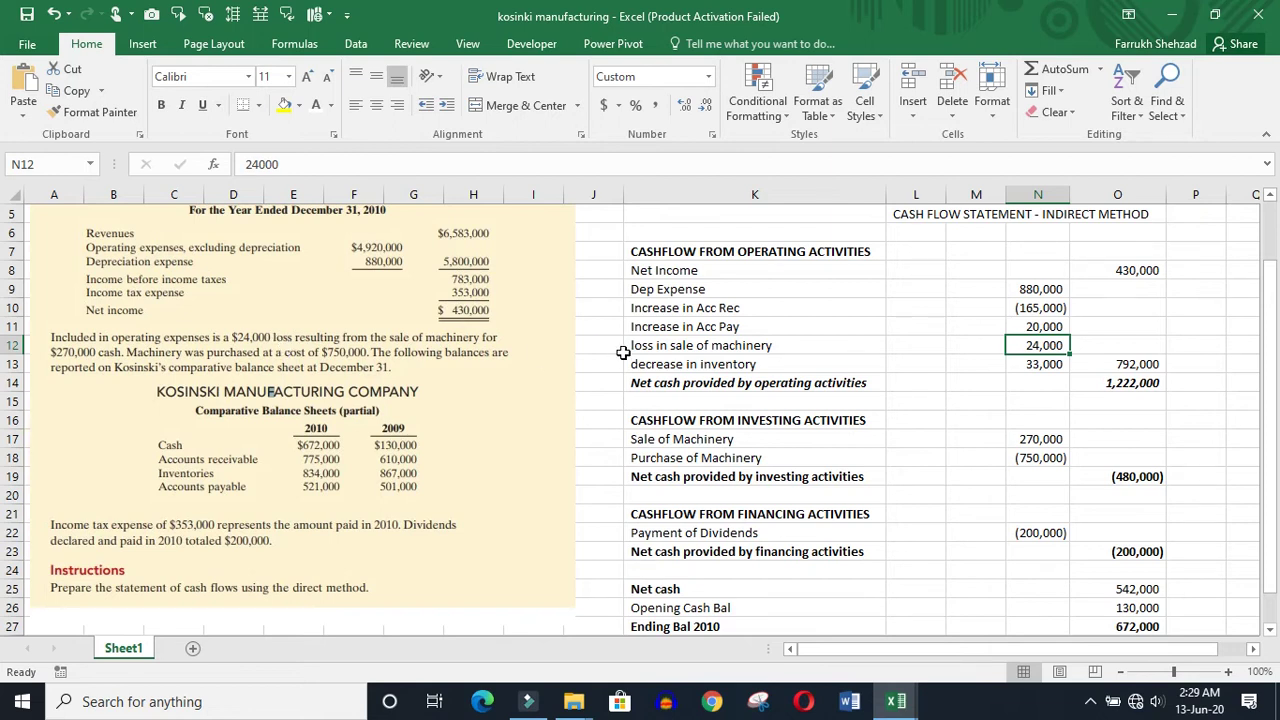
pyautogui.press('Down')
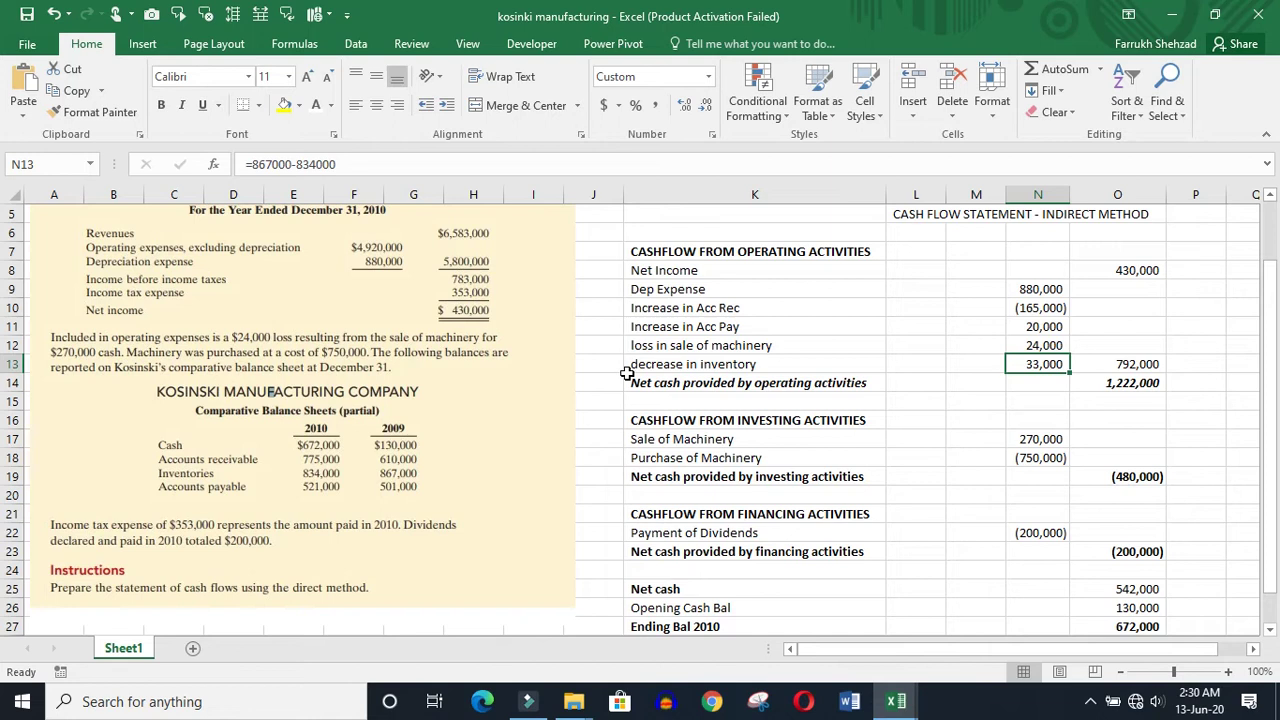
pyautogui.press('Down')
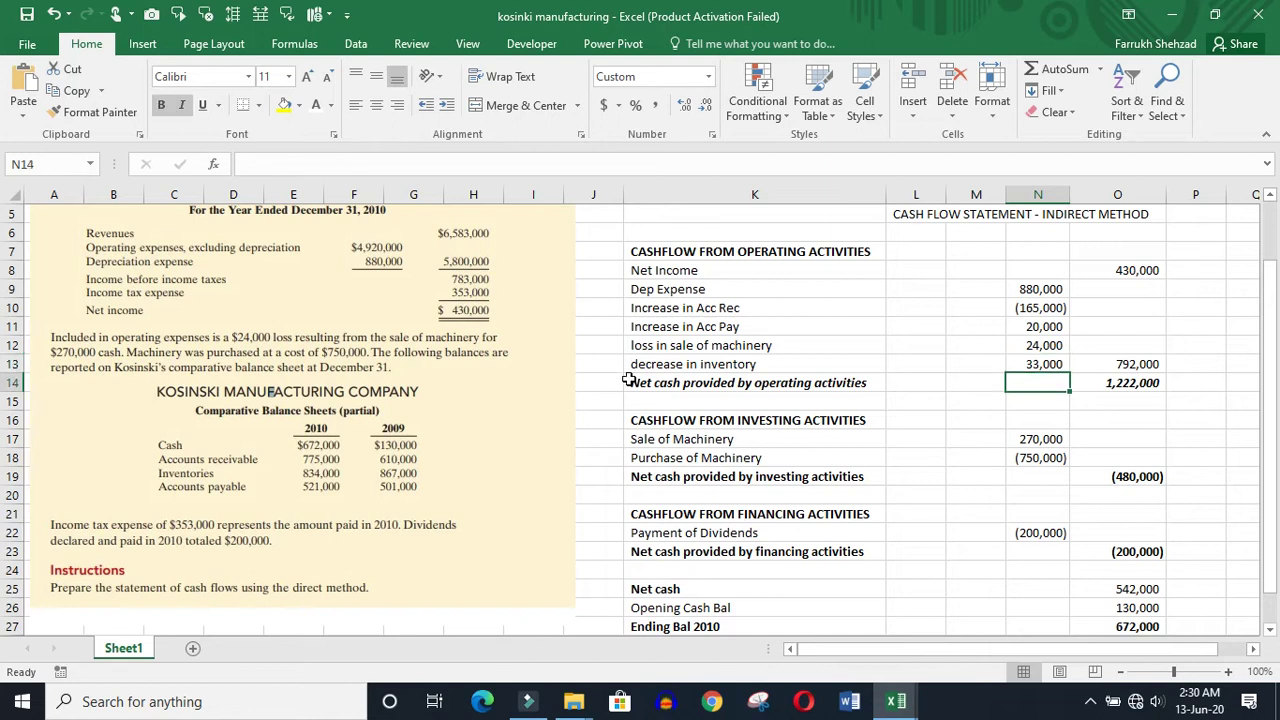
# - Inspect the formulas for the adjustments subtotal in O13 and net cash provided by operating activities in O14
pyautogui.press('Right')
pyautogui.press('Up')
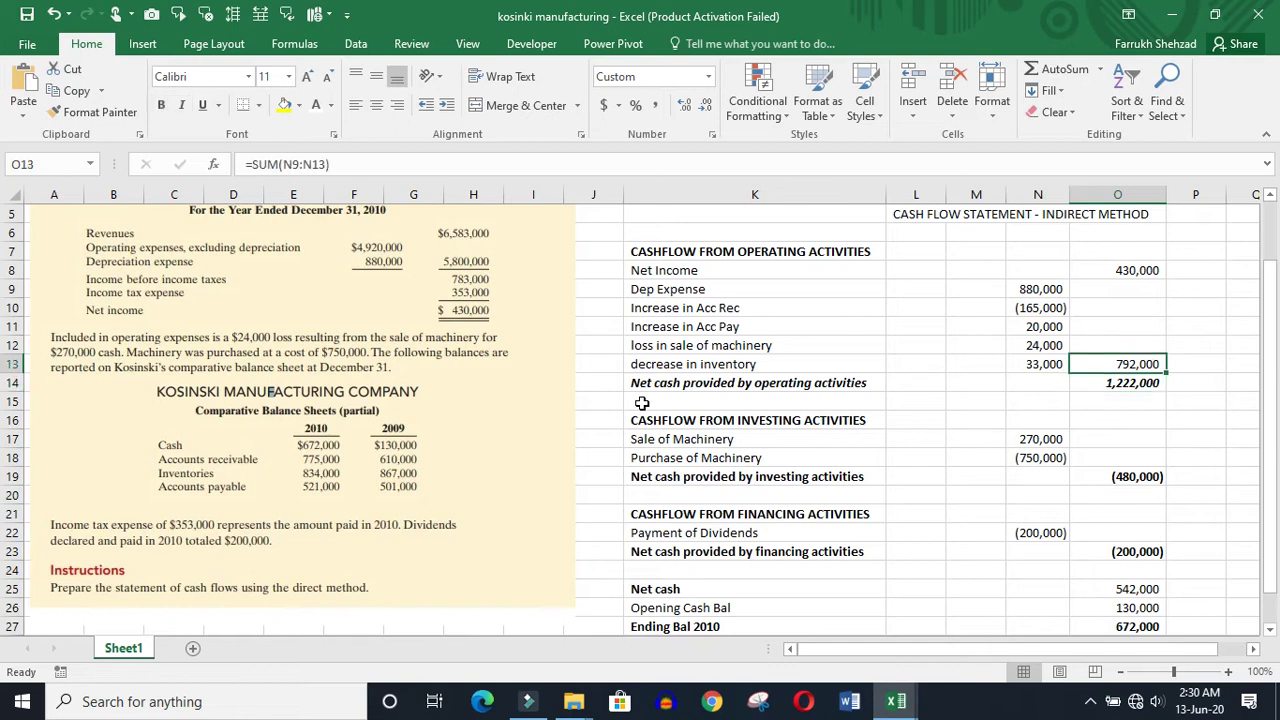
pyautogui.doubleClick(1133, 364)
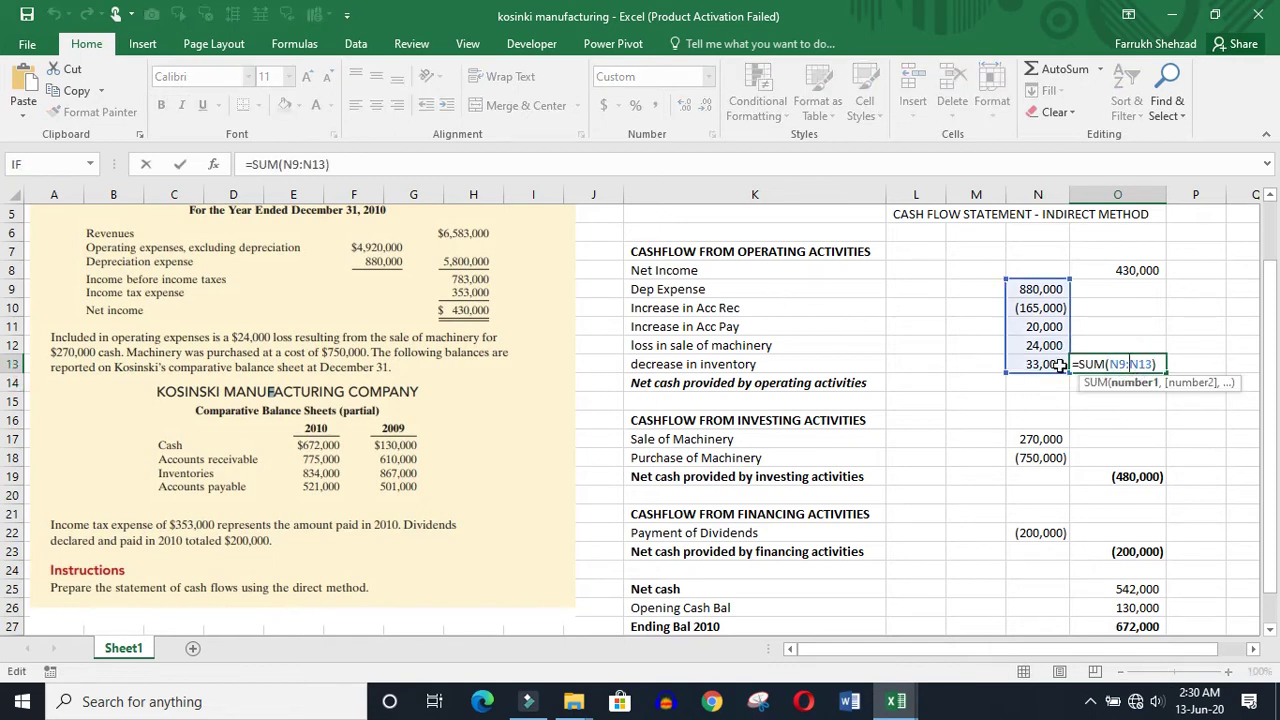
pyautogui.press('Return')
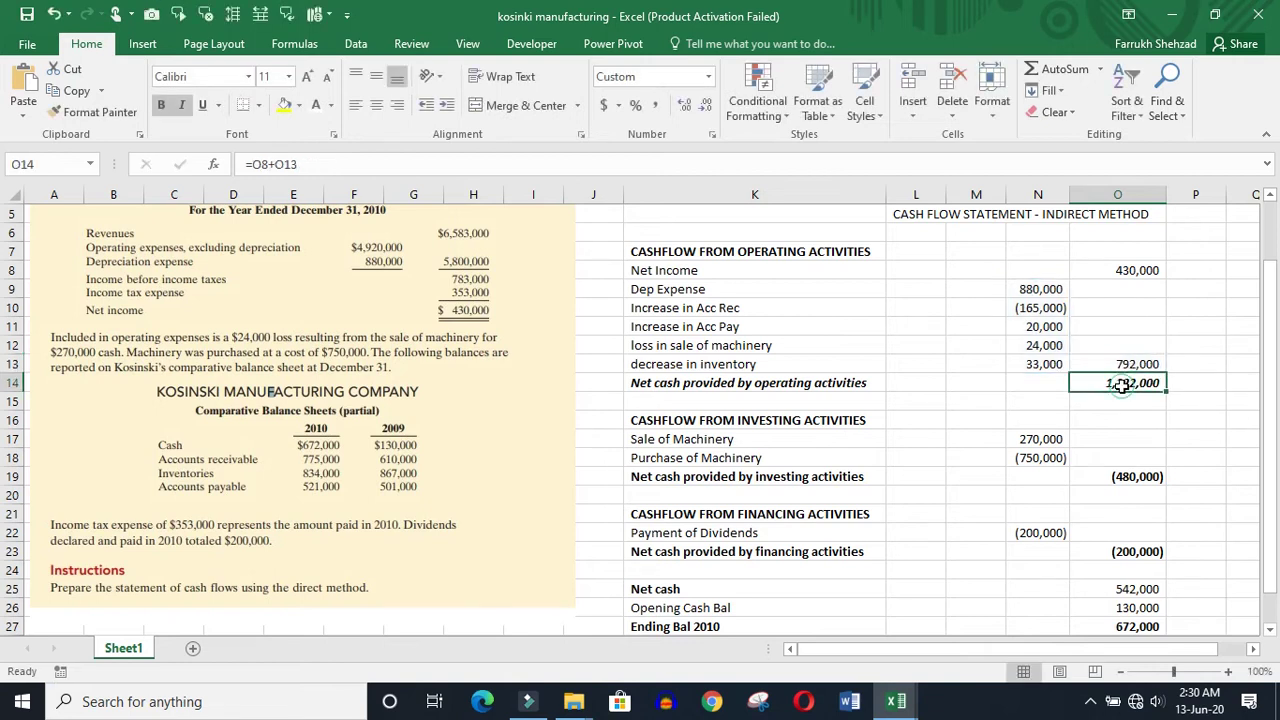
pyautogui.doubleClick(1121, 385)
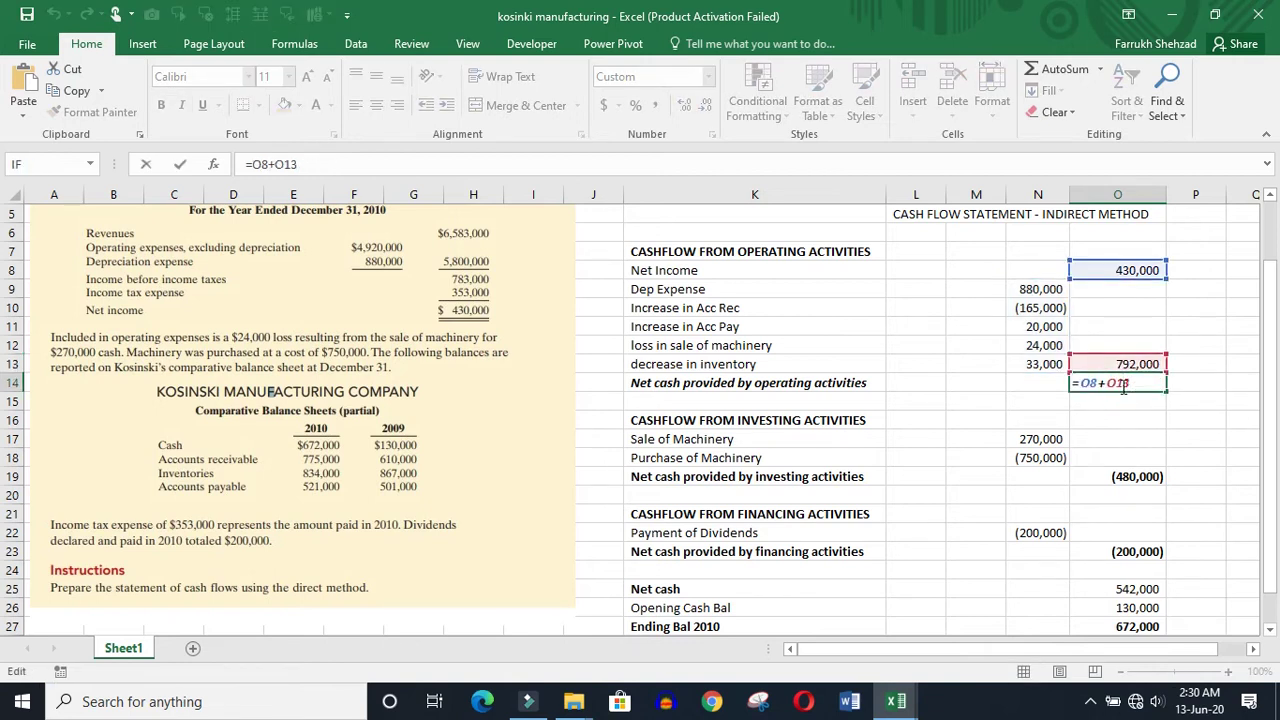
pyautogui.hotkey('ctrl', 'Return')
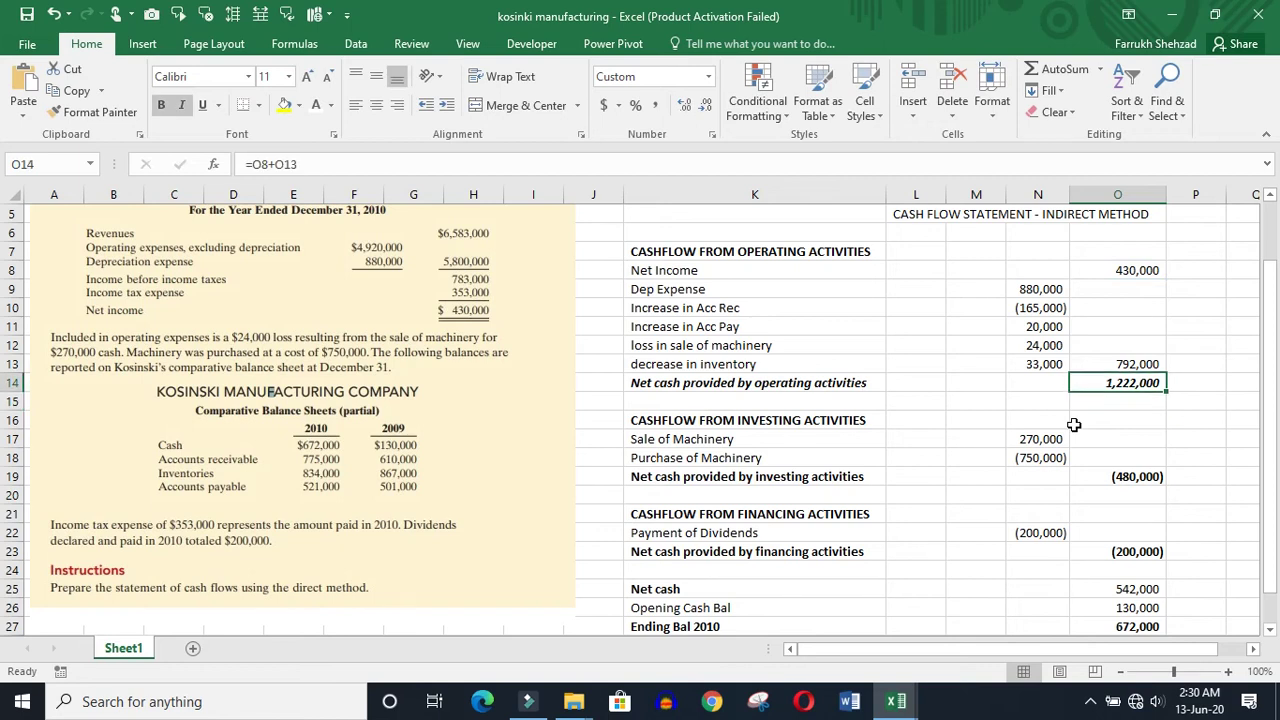
# - Examine the machinery sale and purchase amounts and the net investing cash formula in O19
pyautogui.click(1031, 441)
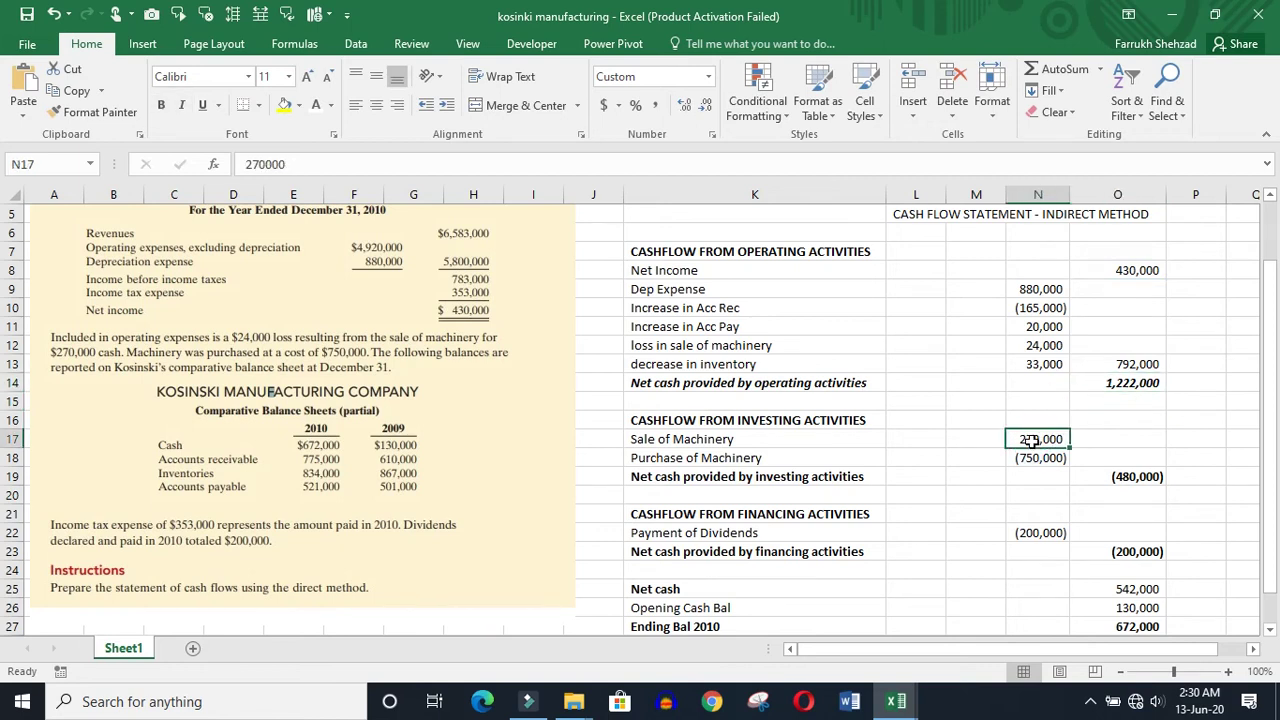
pyautogui.press('Left')
pyautogui.press('Left')
pyautogui.press('Left')
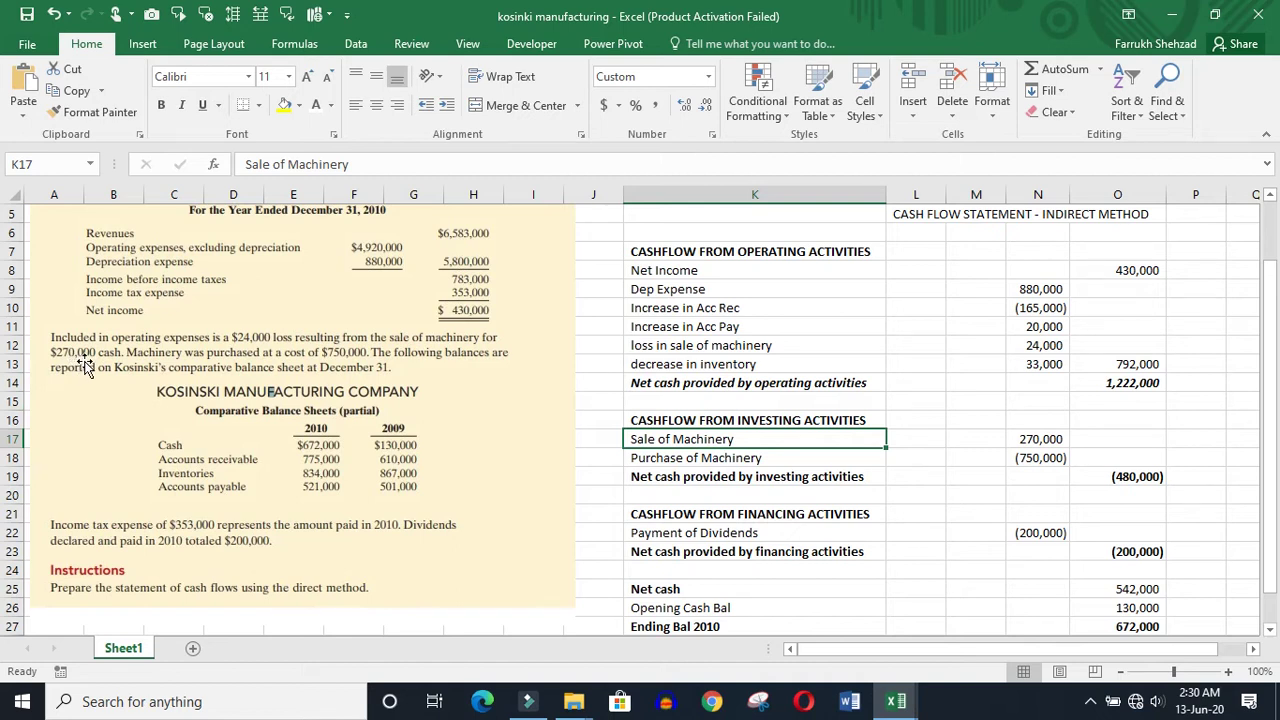
pyautogui.press('Right')
pyautogui.press('Right')
pyautogui.press('Right')
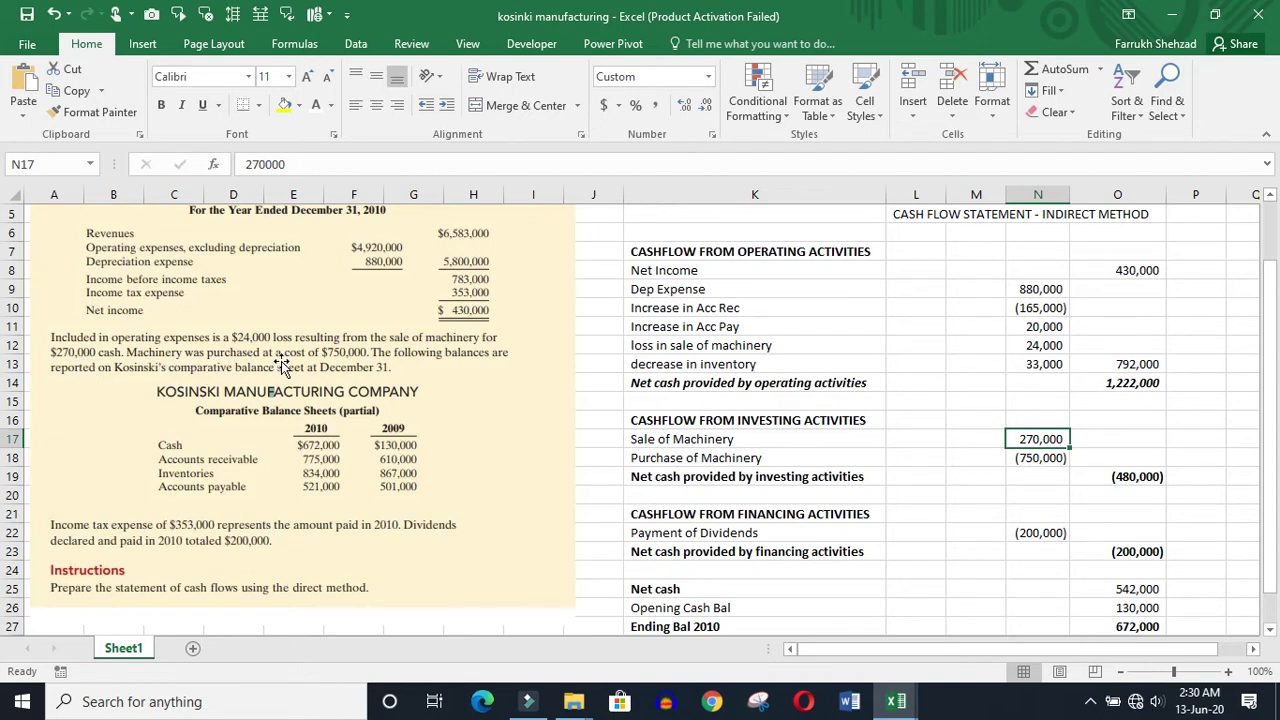
pyautogui.press('Down')
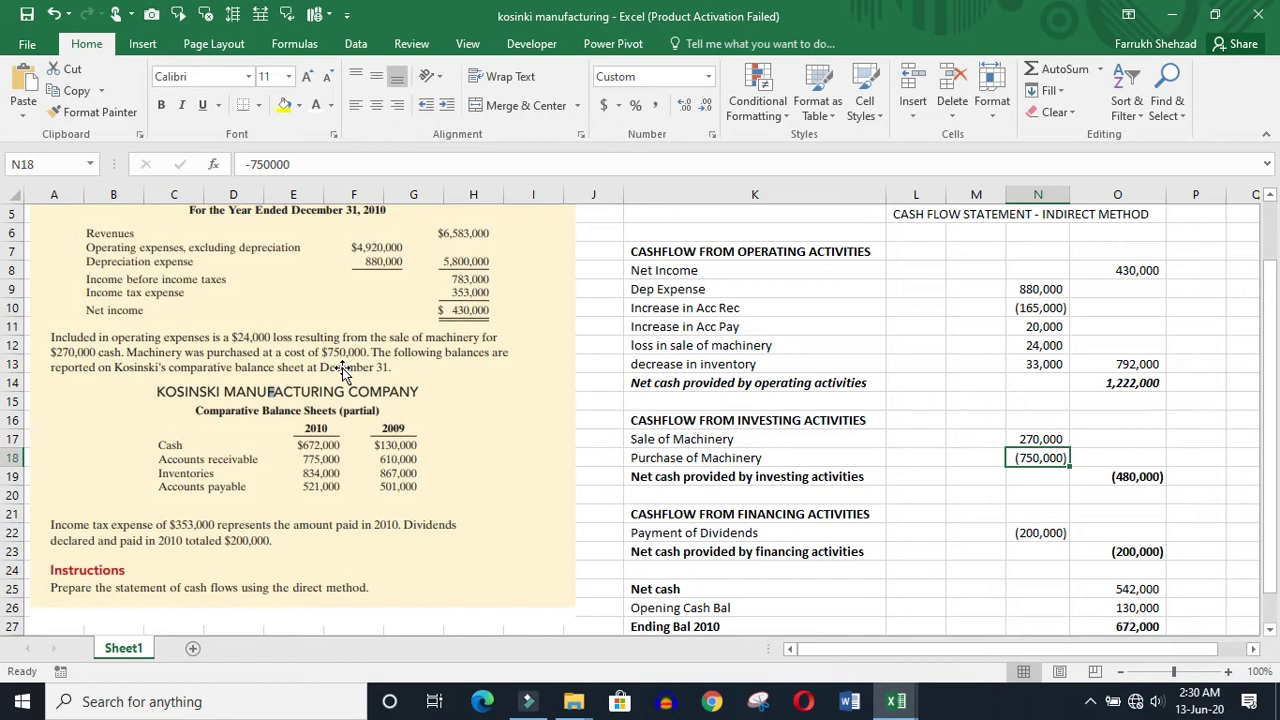
pyautogui.press('Down')
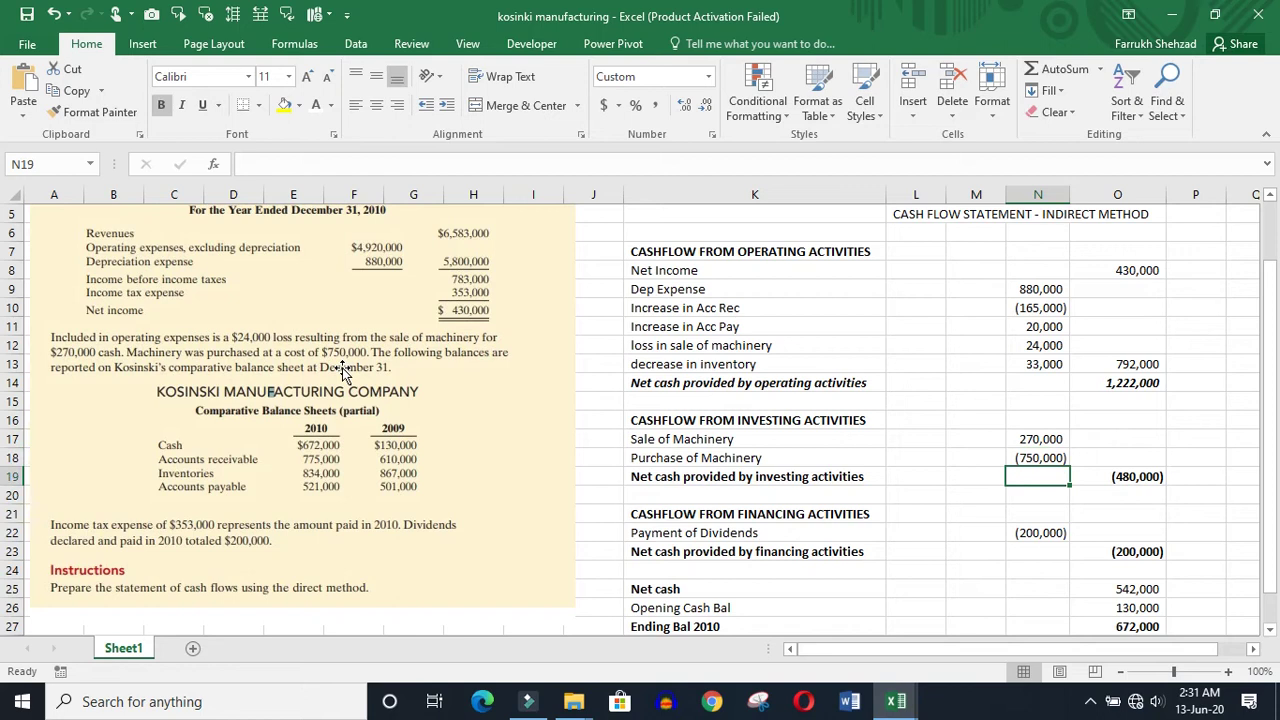
pyautogui.press('Right')
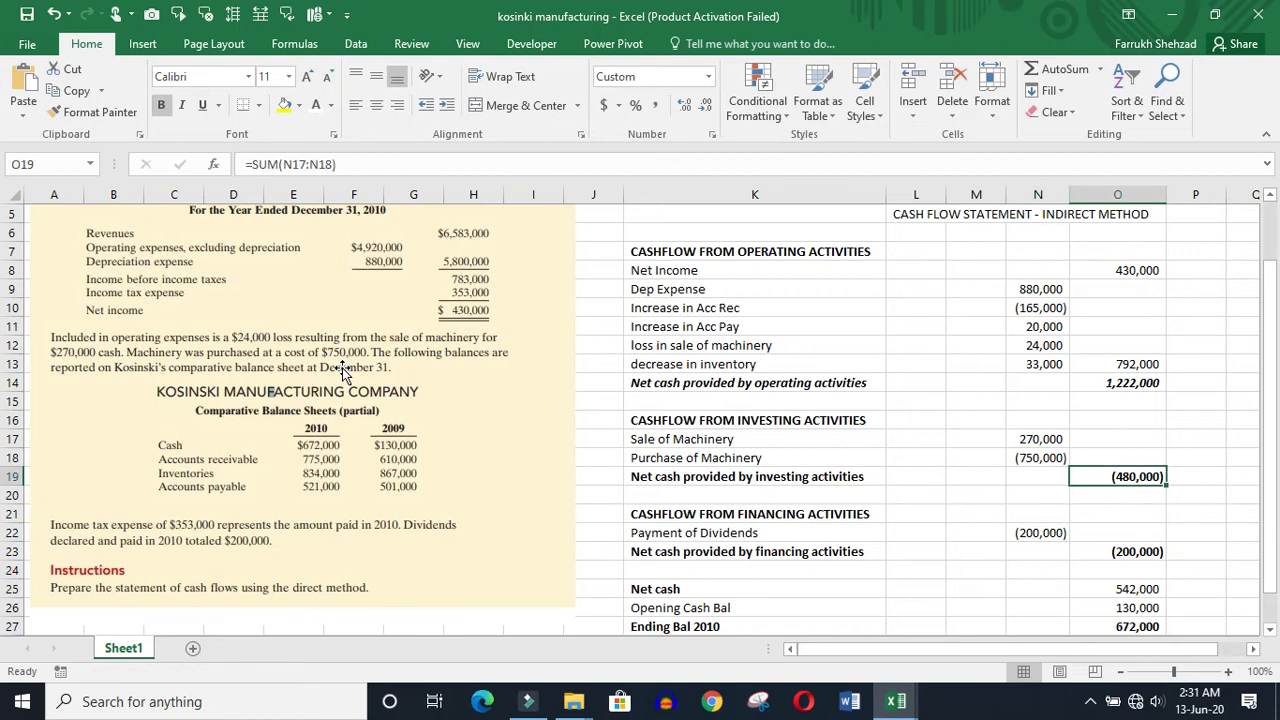
pyautogui.press('Down')
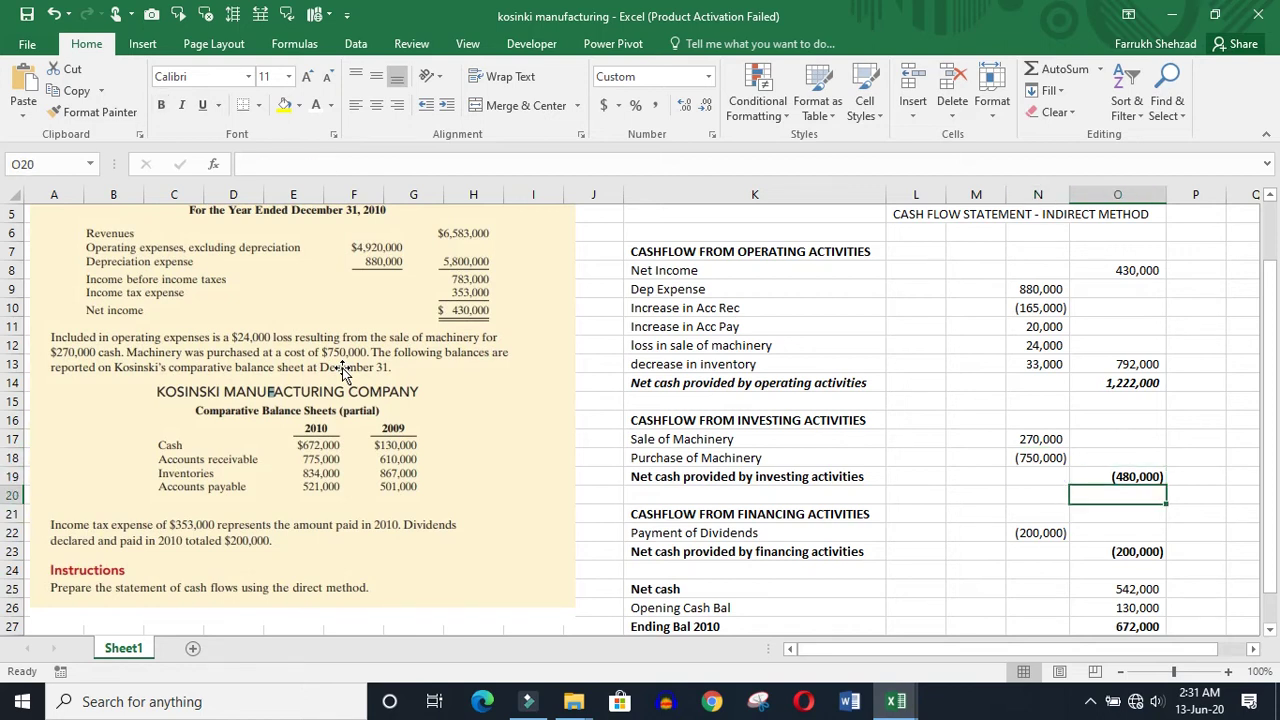
# - Check the dividend payment in N22 and the net cash provided by financing activities in O23
pyautogui.press('Left')
pyautogui.press('Left')
pyautogui.press('Down')
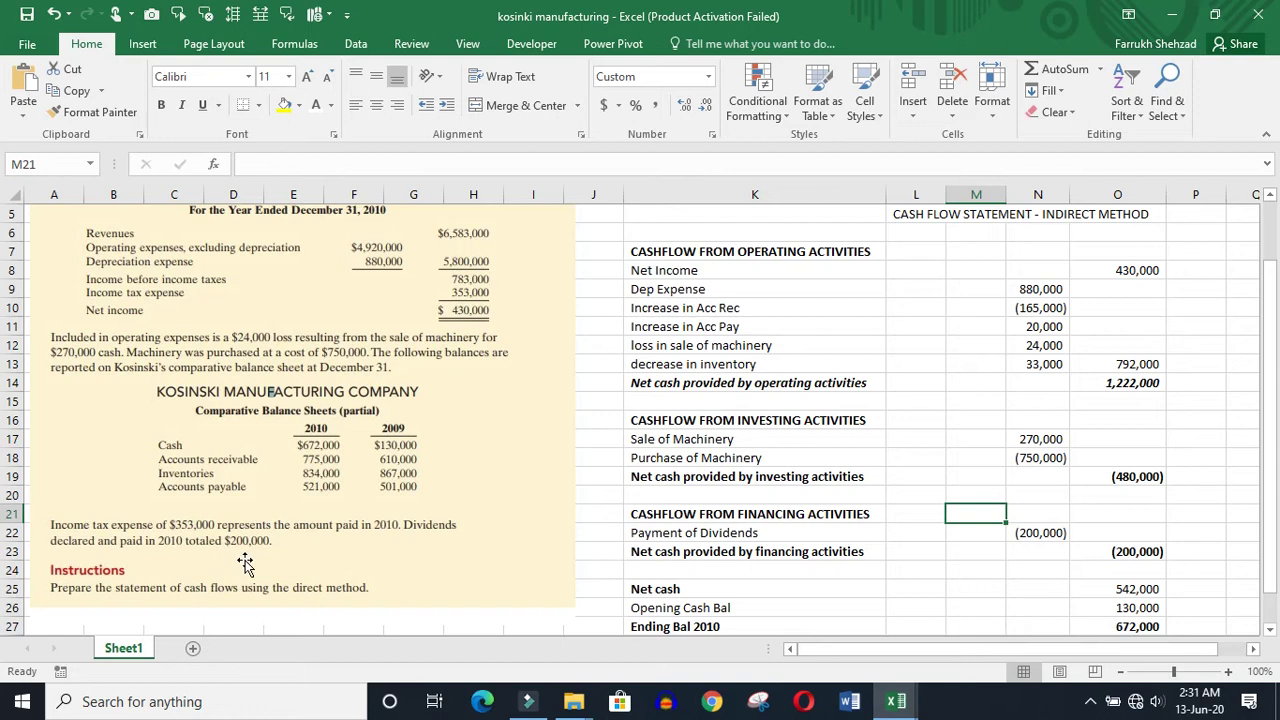
pyautogui.press('Down')
pyautogui.press('Right')
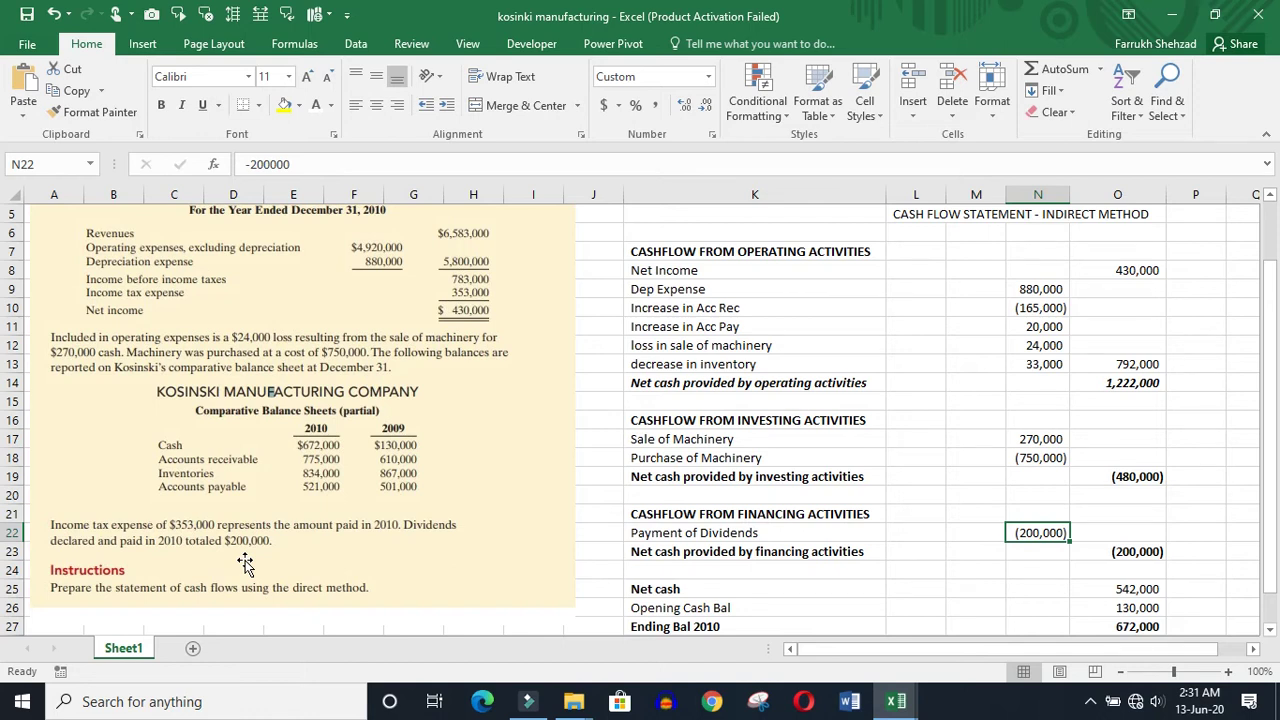
pyautogui.press('Down')
pyautogui.press('Right')
# - Inspect the net cash formula in O25 that adds the operating, investing and financing totals
pyautogui.press('Down')
pyautogui.press('Down')
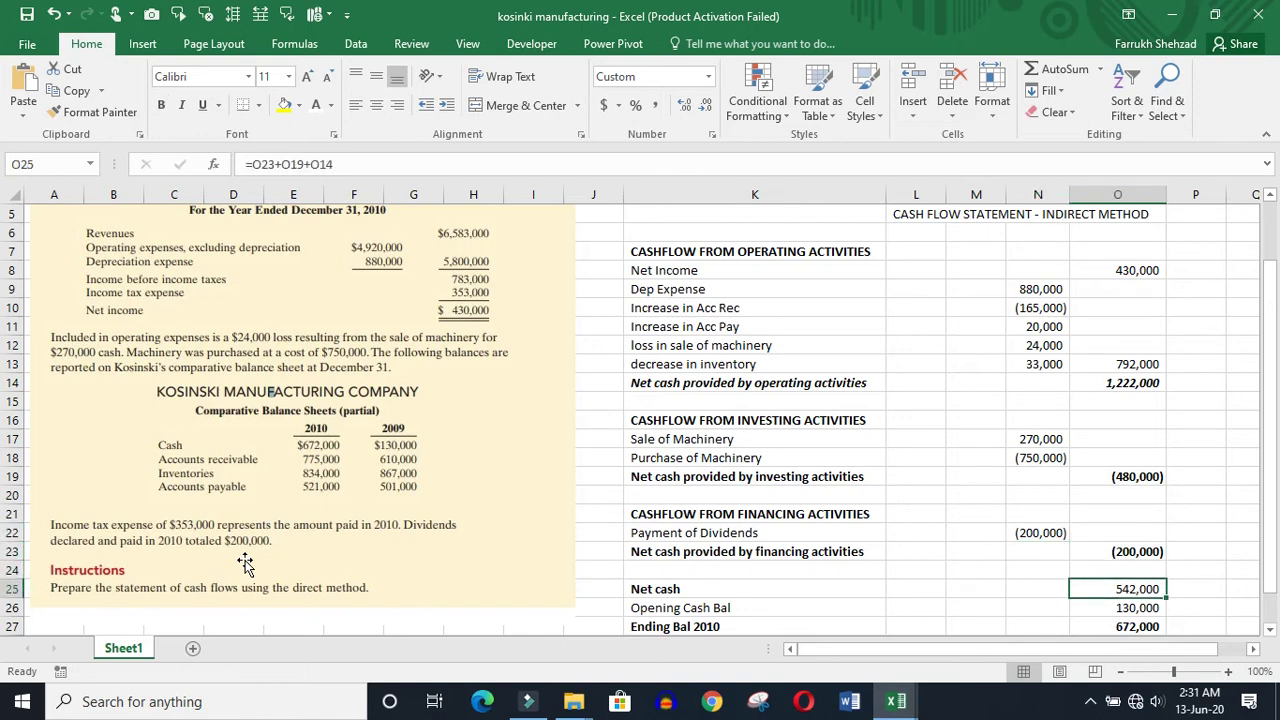
pyautogui.doubleClick(1094, 588)
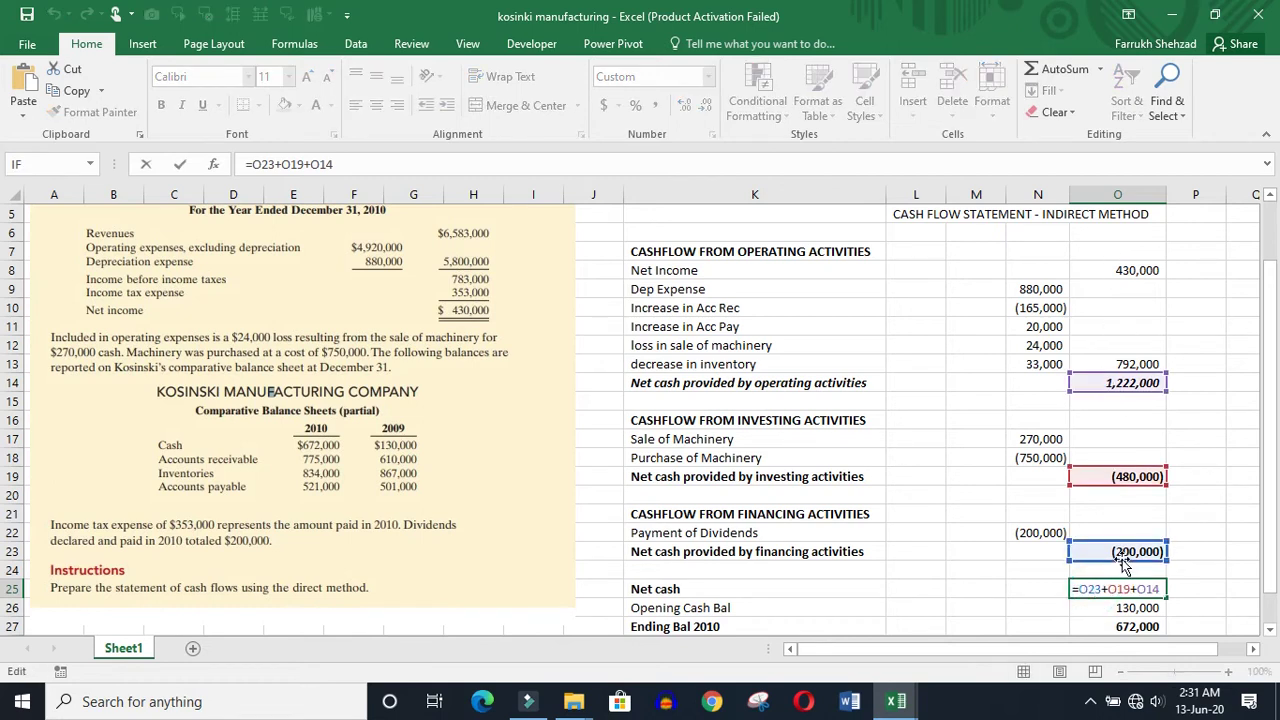
pyautogui.press('Return')
pyautogui.press('Return')
pyautogui.press('Return')
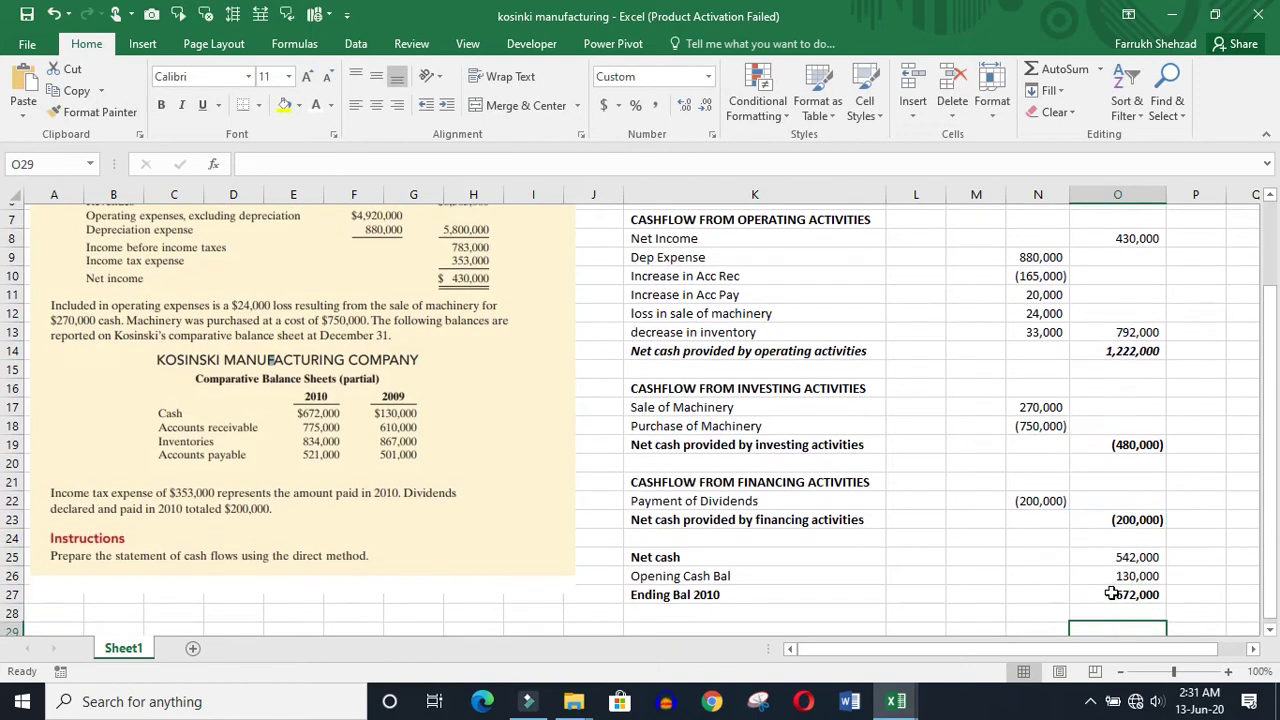
# - Check the opening cash balance in O26 and the Ending Bal 2010 formula in O27 against the balance sheet cash figures
pyautogui.press('Up')
pyautogui.press('Up')
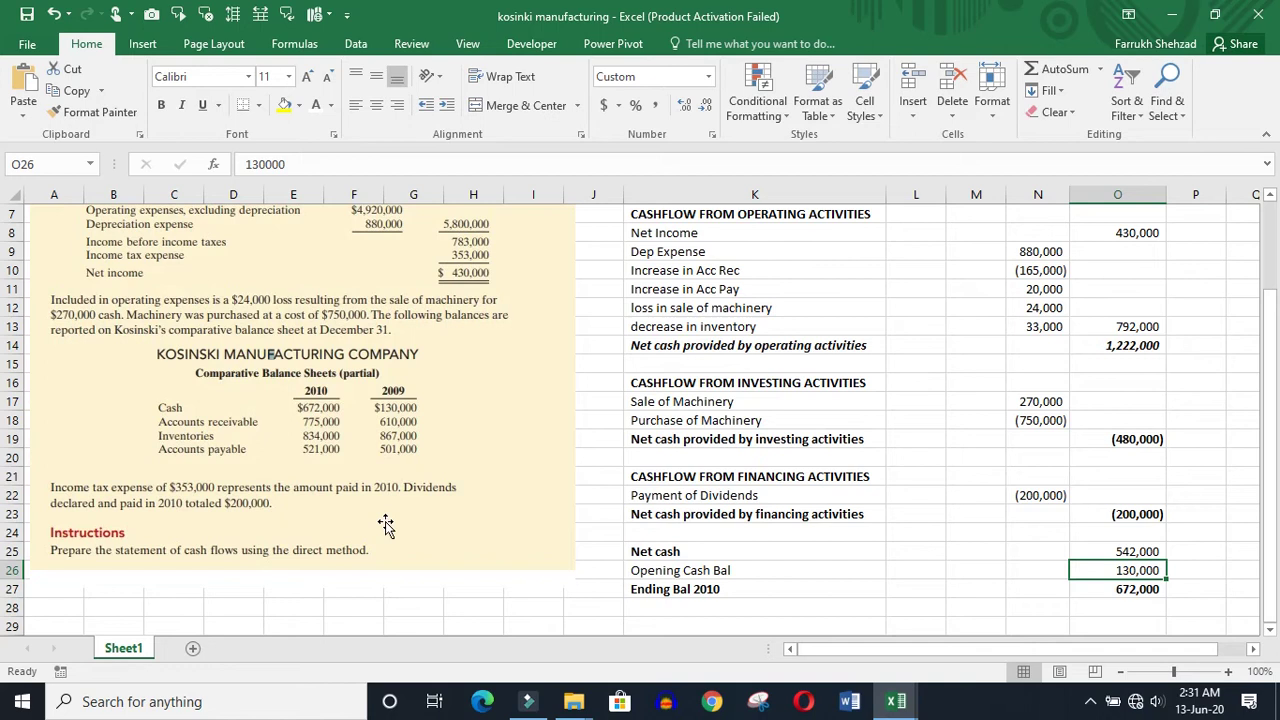
pyautogui.doubleClick(1136, 589)
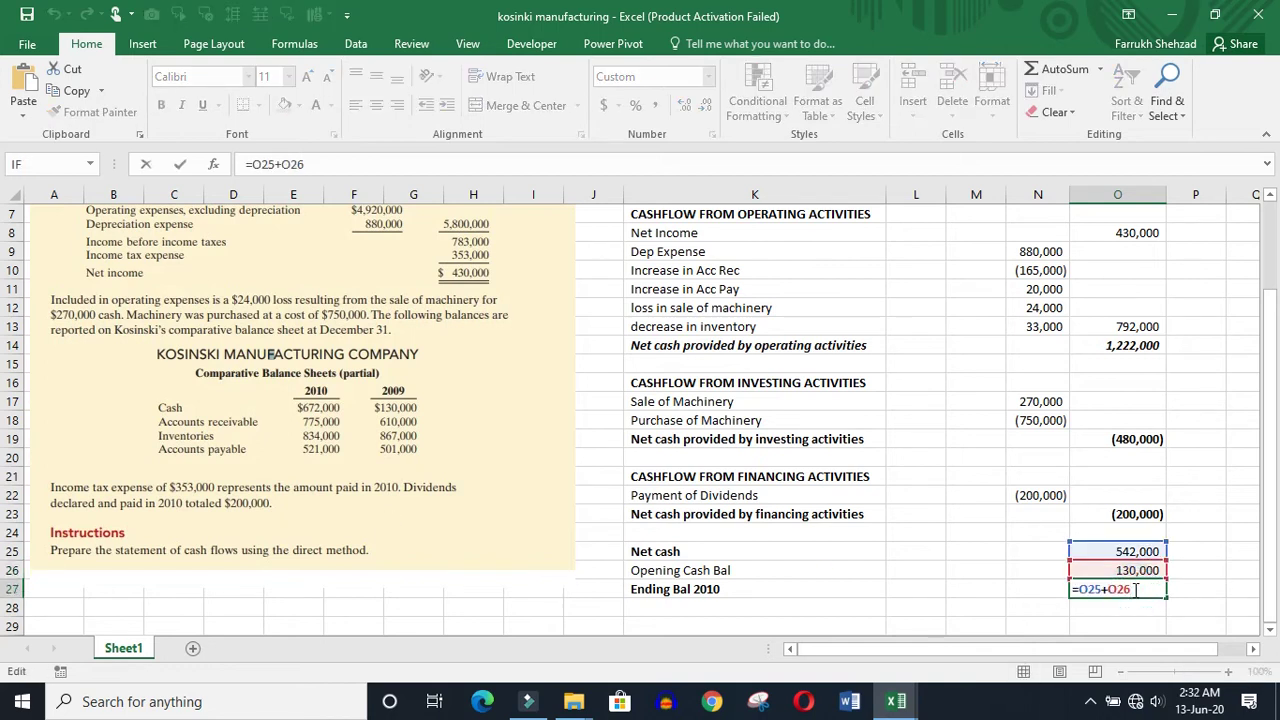
pyautogui.press('Return')
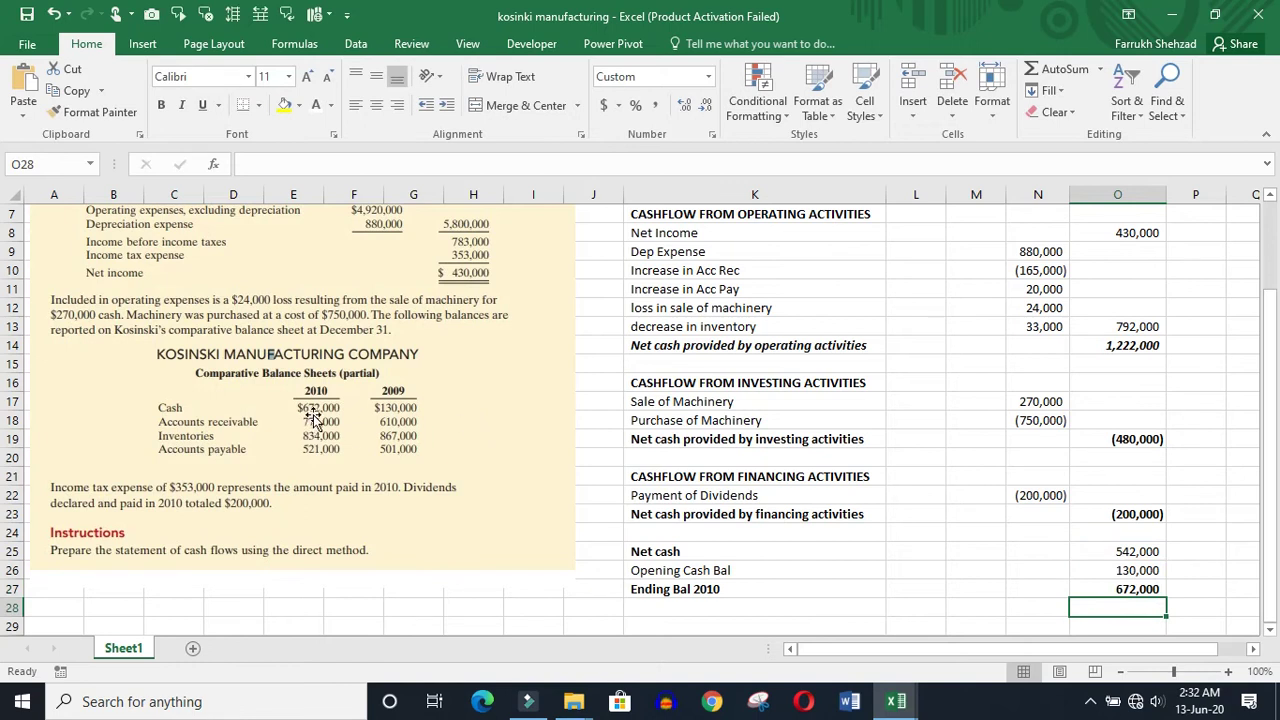
# - Look back over the cash flow statement from Ending Bal 2010 up to the heading and its operating and investing lines
pyautogui.click(740, 590)
pyautogui.press('Up')
pyautogui.press('Up')
pyautogui.press('Up')
pyautogui.press('Up')
pyautogui.press('Up')
pyautogui.press('Up')
pyautogui.press('Up')
pyautogui.press('Up')
pyautogui.press('Up')
pyautogui.press('Up')
pyautogui.press('Up')
pyautogui.press('Up')
pyautogui.press('Up')
pyautogui.press('Up')
pyautogui.press('Up')
pyautogui.press('Up')
pyautogui.press('Up')
pyautogui.press('Up')
pyautogui.press('Up')
pyautogui.press('Up')
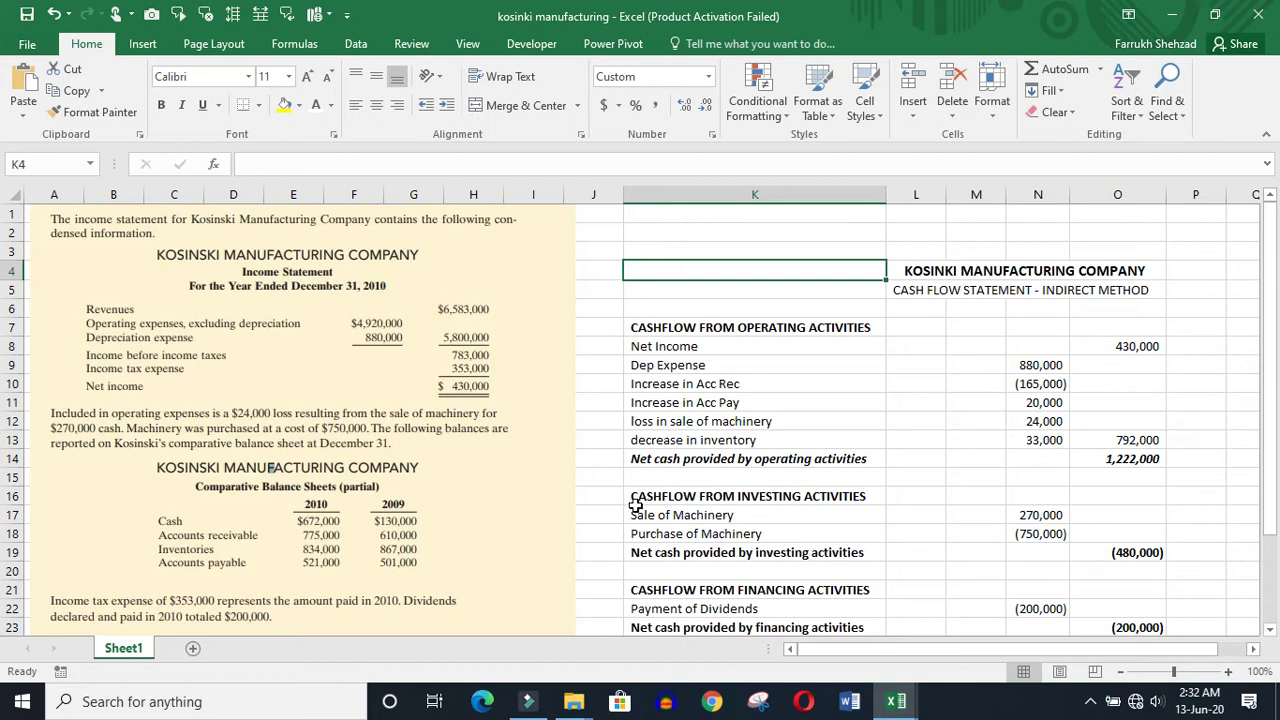
pyautogui.click(636, 512)
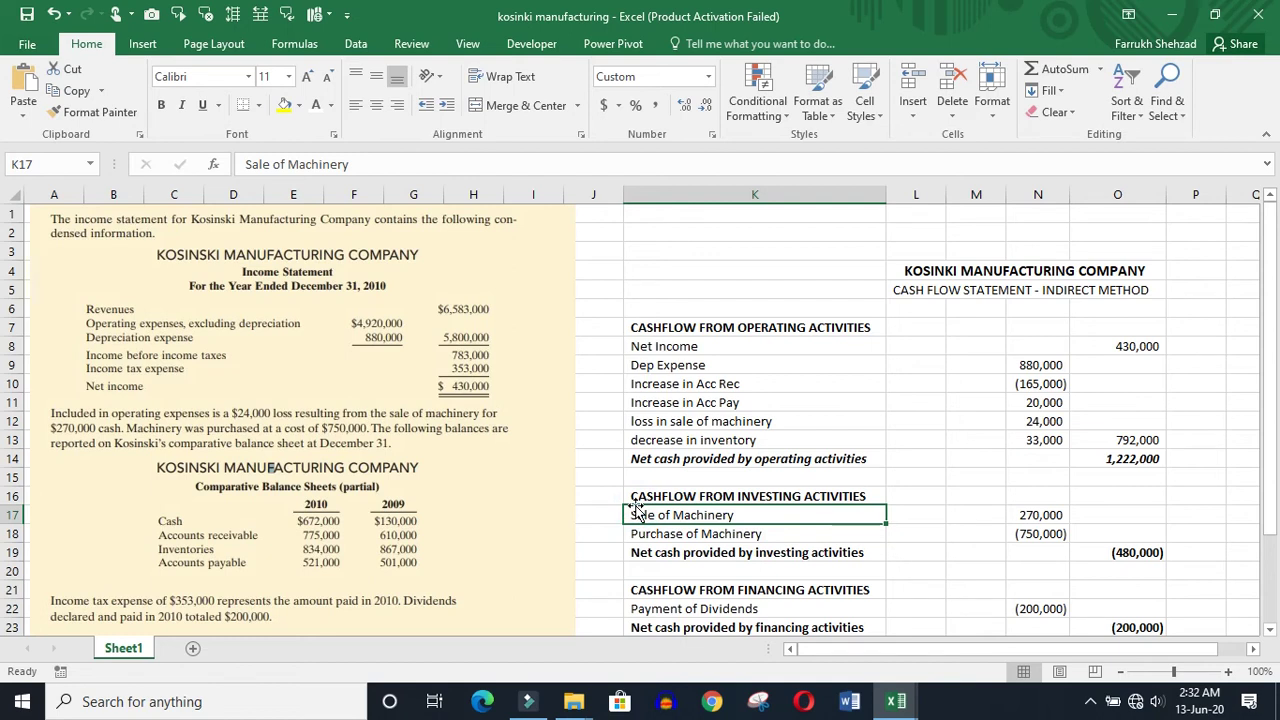
pyautogui.click(967, 404)
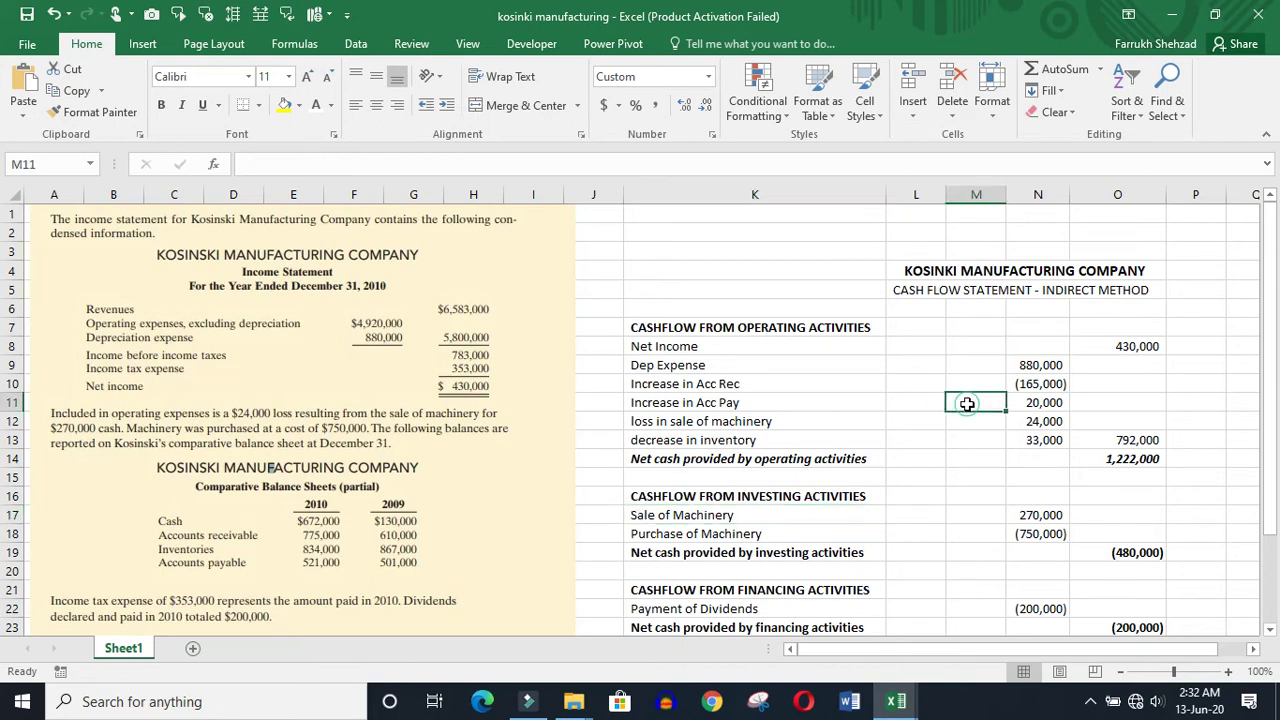
pyautogui.press('Right')
pyautogui.press('Right')
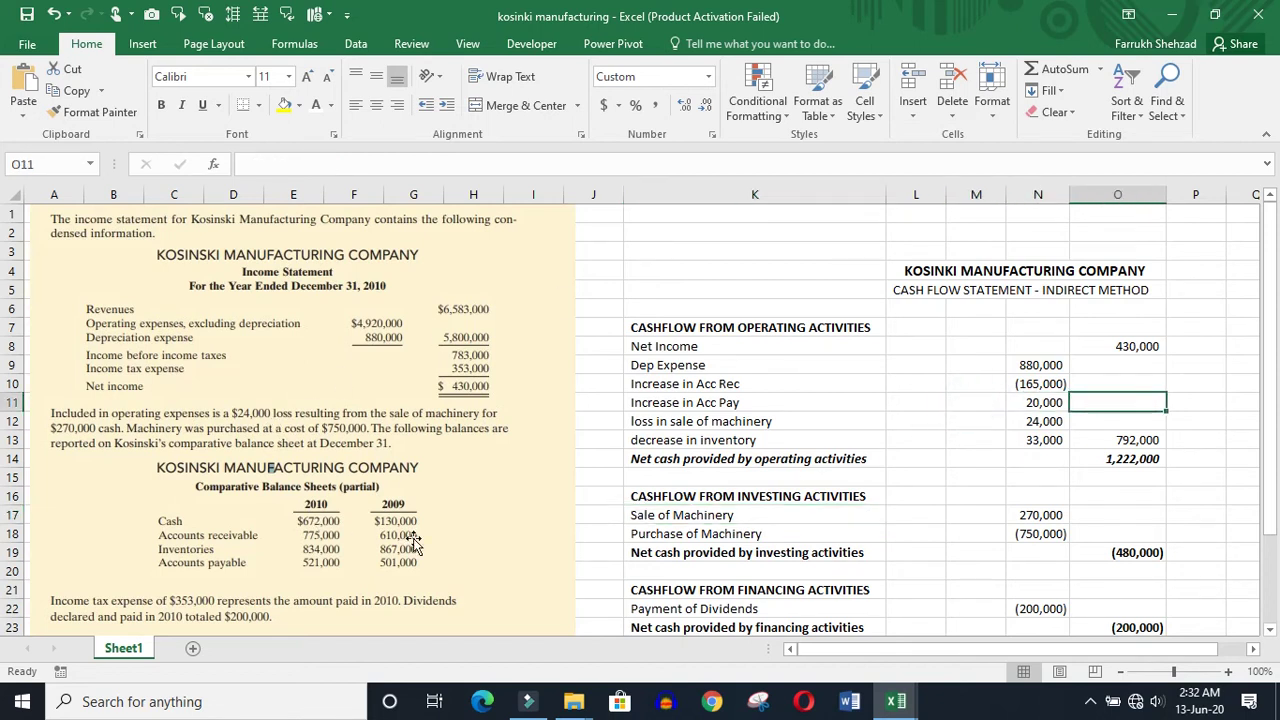
pyautogui.click(811, 420)
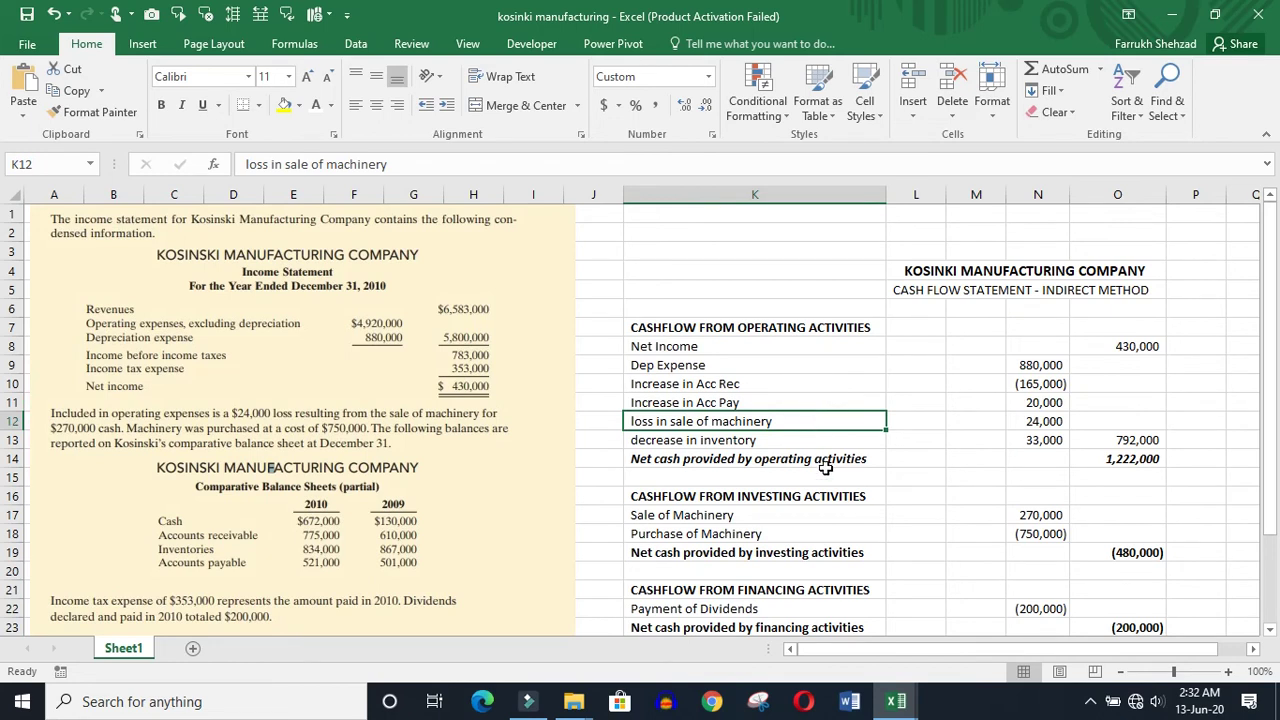
# - Switch to the Financial Model workbook and examine the operating cash flow items on the CFS sheet
pyautogui.click(898, 703)
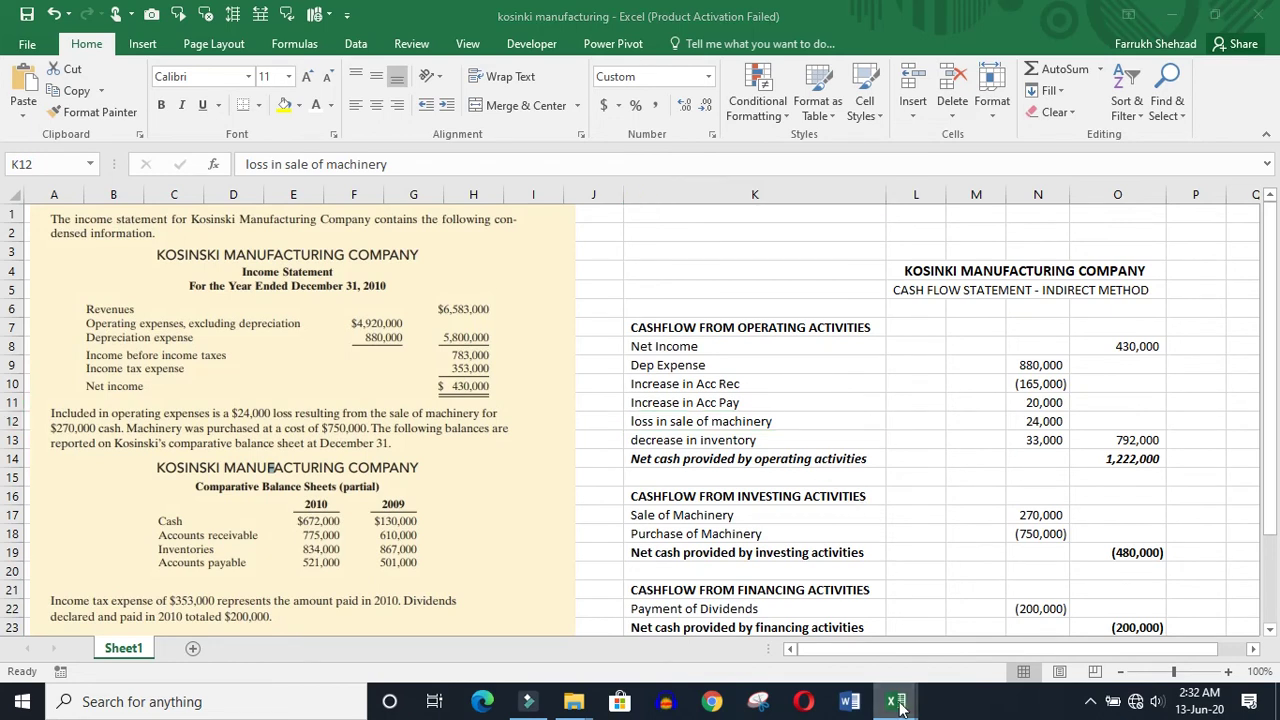
pyautogui.click(965, 605)
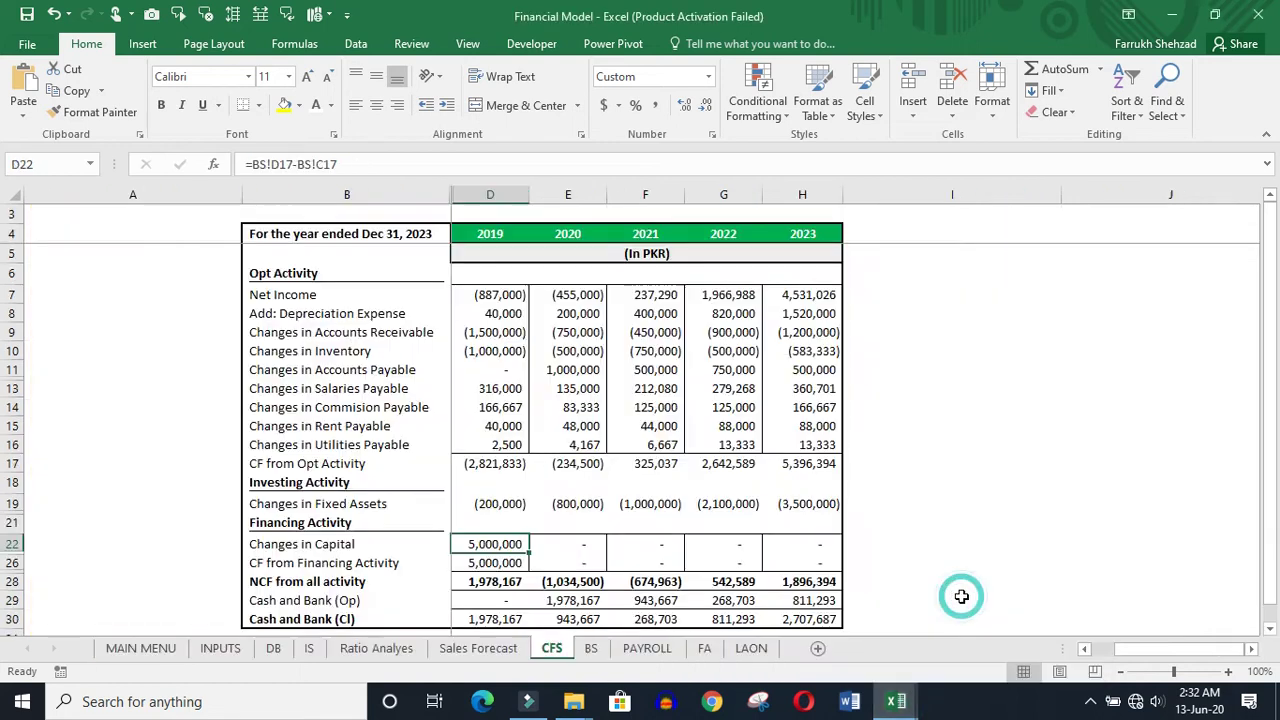
pyautogui.click(648, 389)
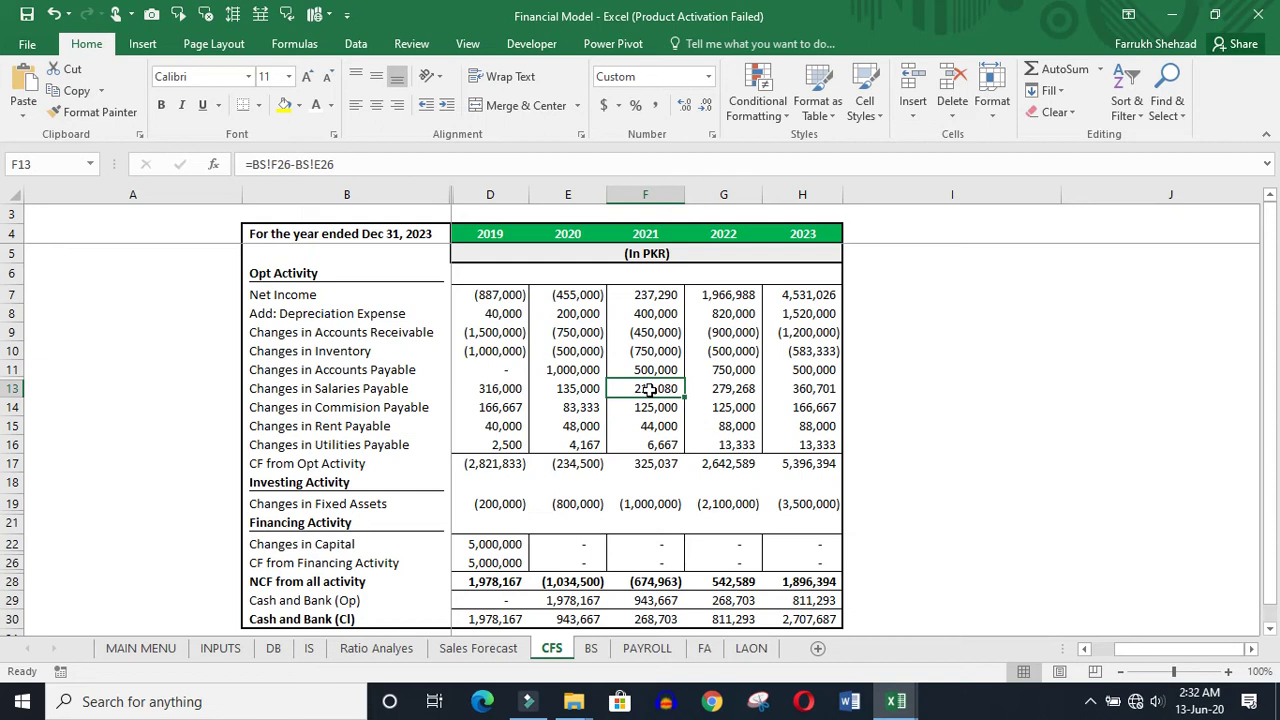
pyautogui.click(480, 432)
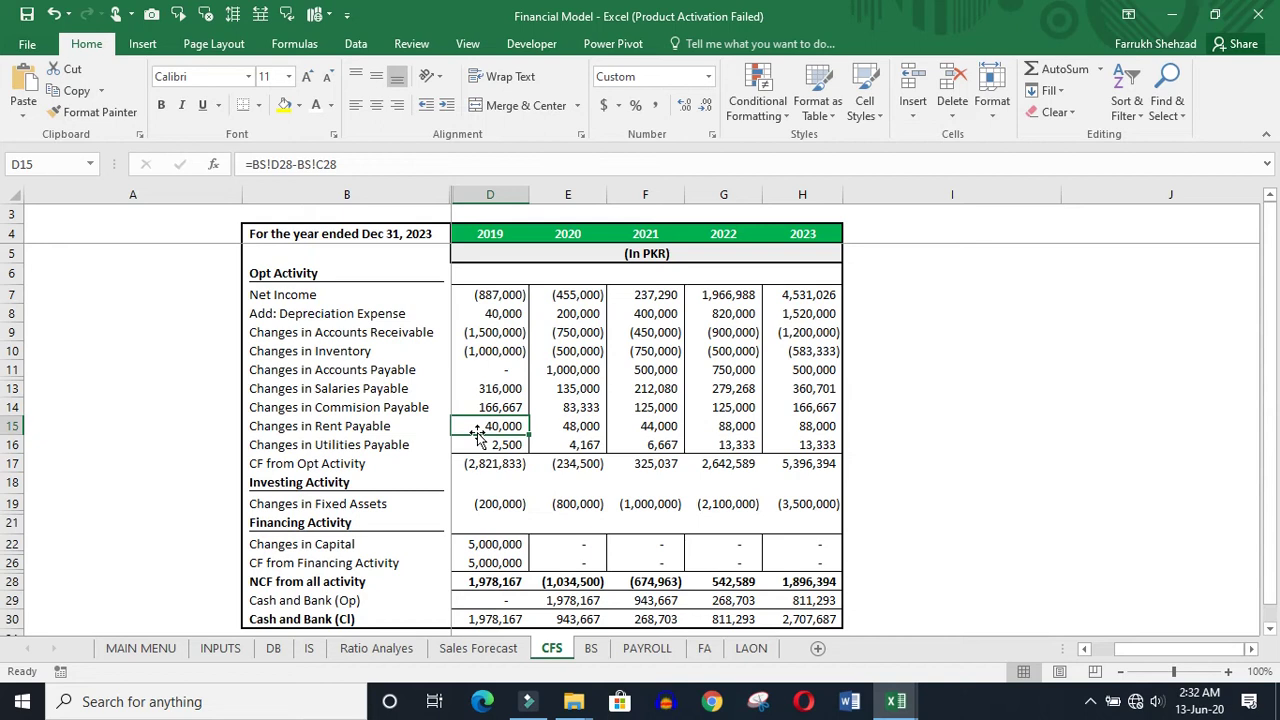
# - Open the IS sheet and look over the 2019 to 2023 income statement from Sales down to Net Income
pyautogui.click(305, 652)
pyautogui.click(362, 366)
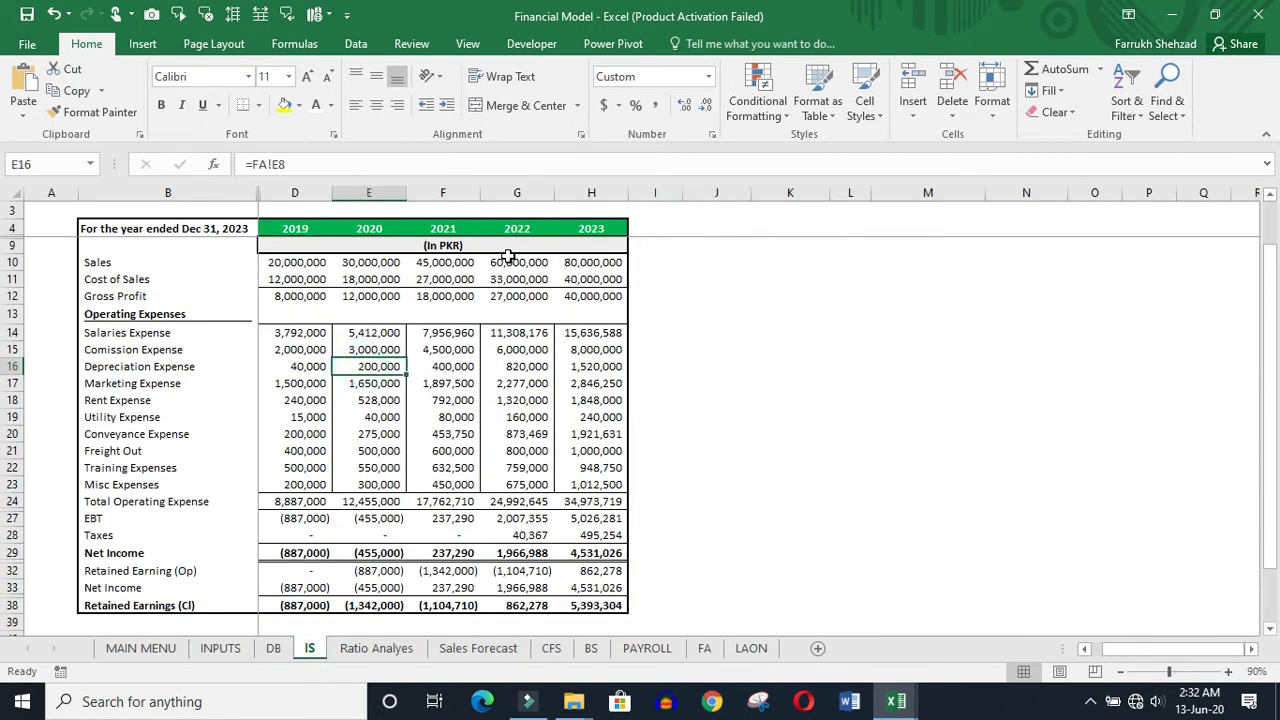
pyautogui.click(300, 244)
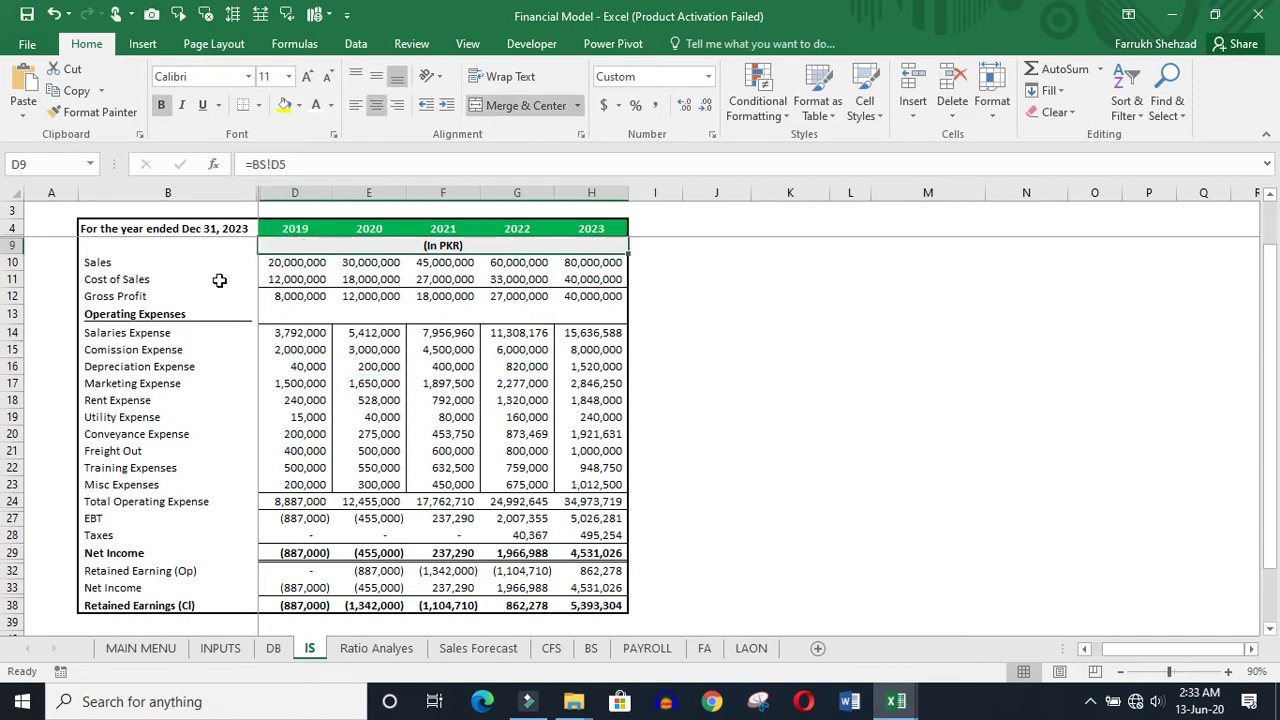
pyautogui.moveTo(283, 262); pyautogui.dragTo(575, 528)
pyautogui.click(559, 555)
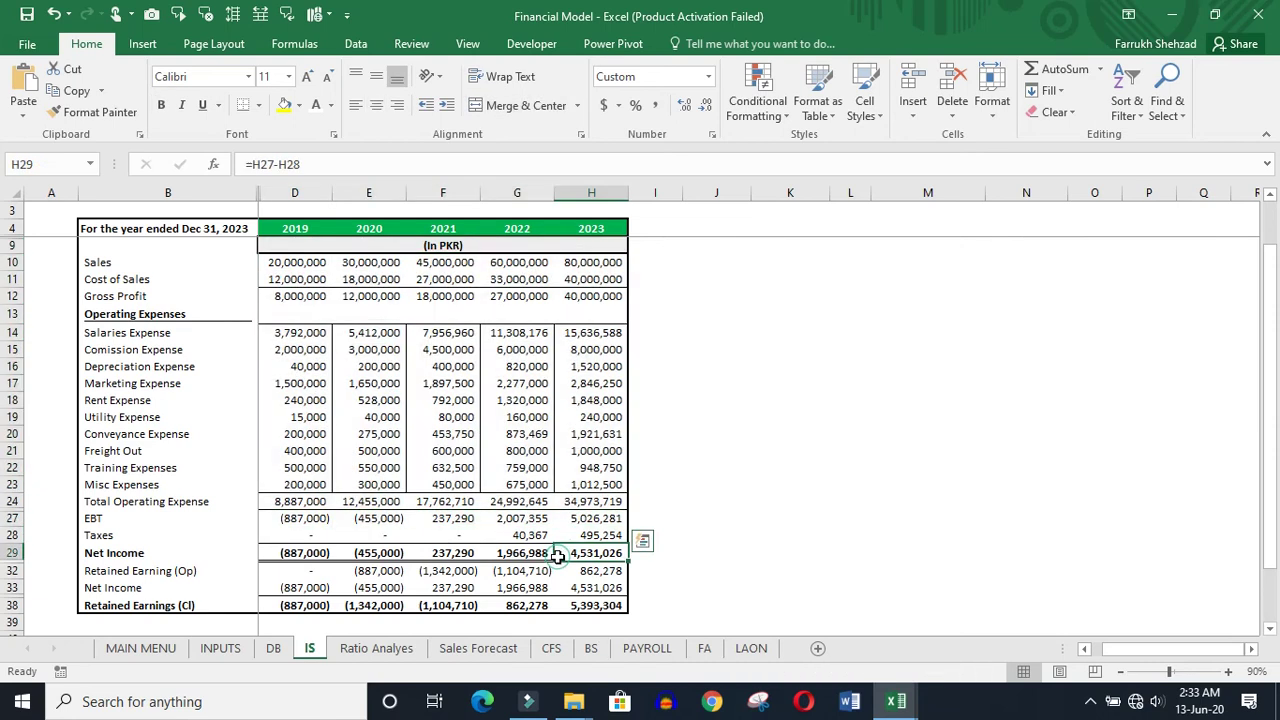
# - Examine the Sales, Cost of Sales and Gross Profit lines of the income statement
pyautogui.click(161, 285)
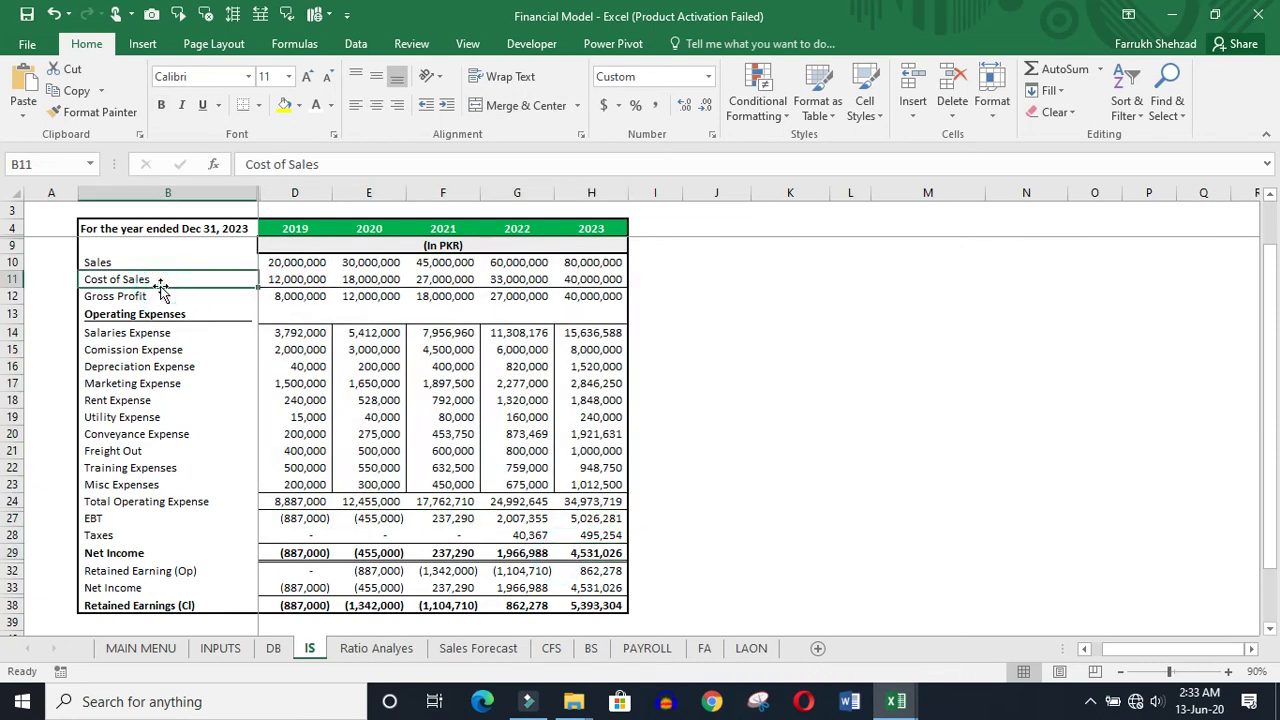
pyautogui.press('Up')
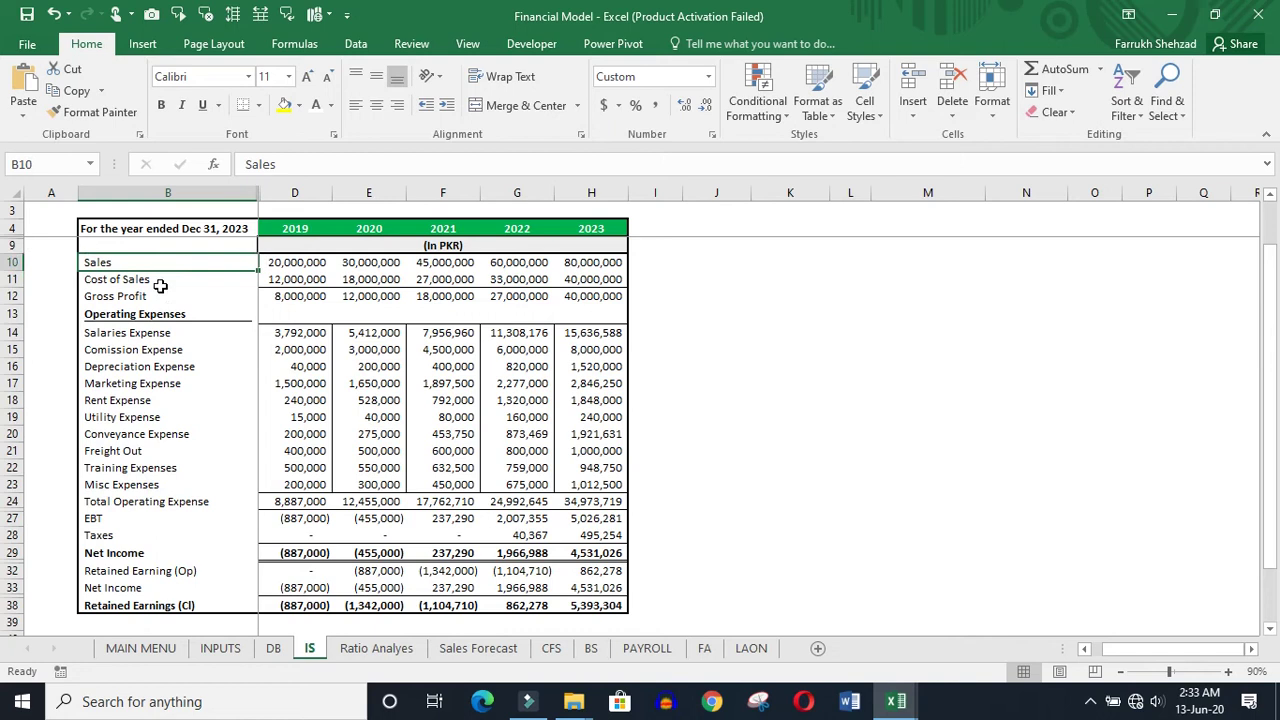
pyautogui.click(162, 289)
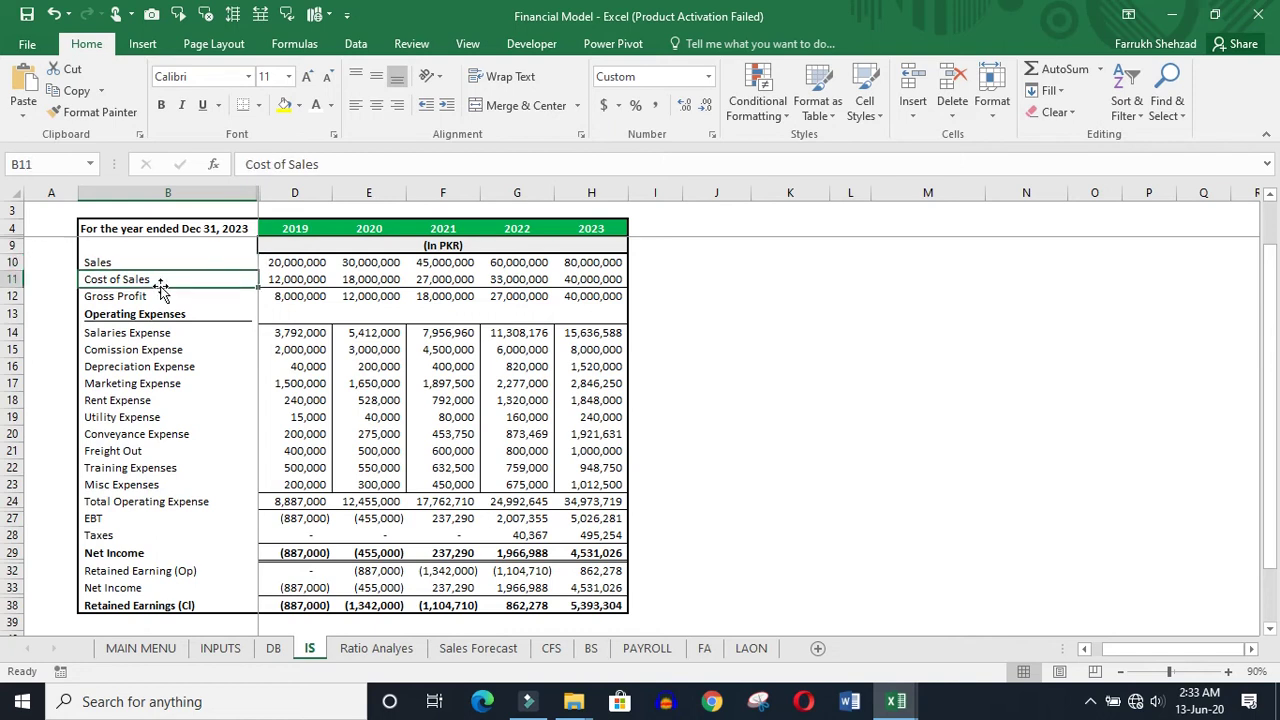
pyautogui.press('Down')
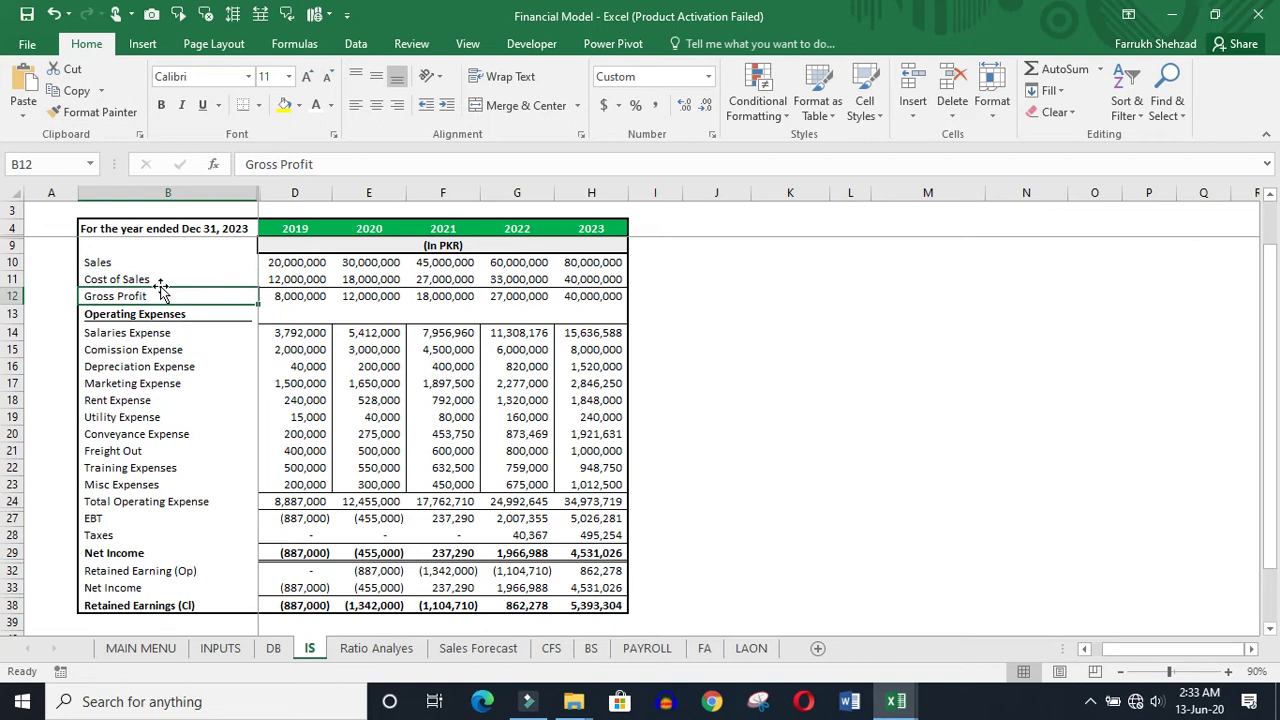
# - Review the operating expense lines from Salaries Expense through Total Operating Expense
pyautogui.press('Down')
pyautogui.press('Down')
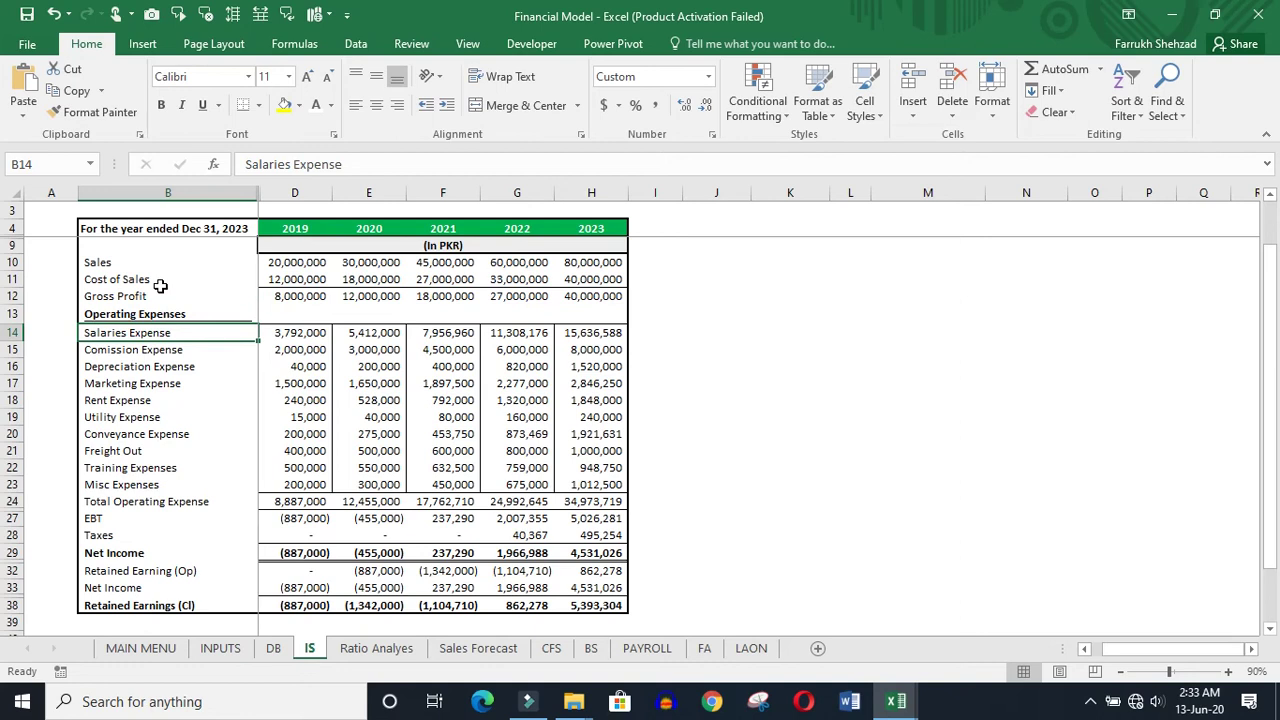
pyautogui.press('Down')
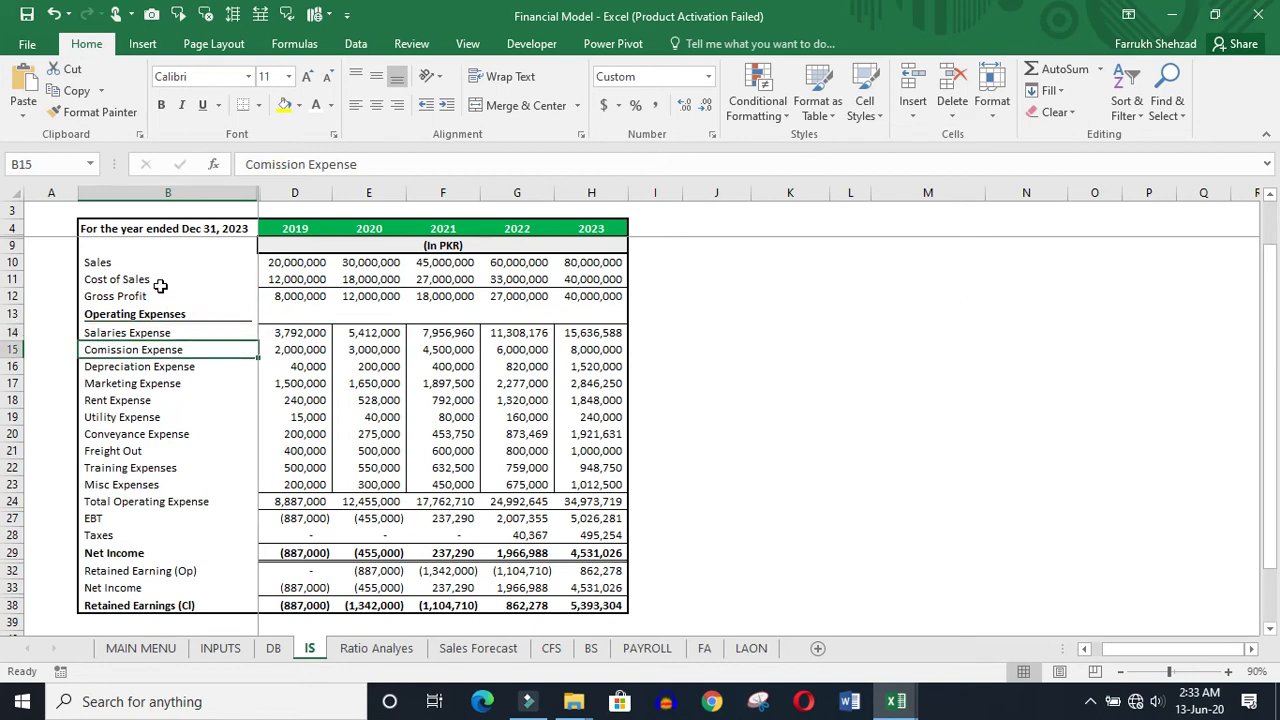
pyautogui.press('Down')
pyautogui.press('Down')
pyautogui.press('Down')
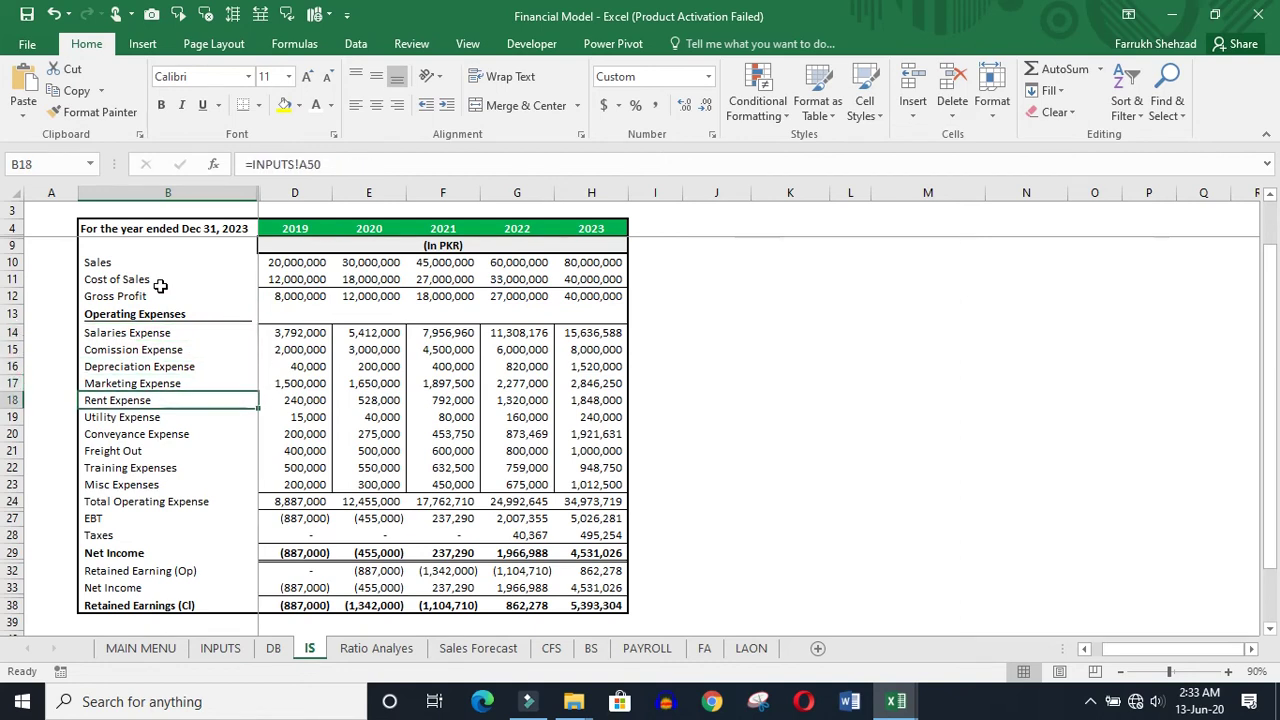
pyautogui.press('Down')
pyautogui.press('Down')
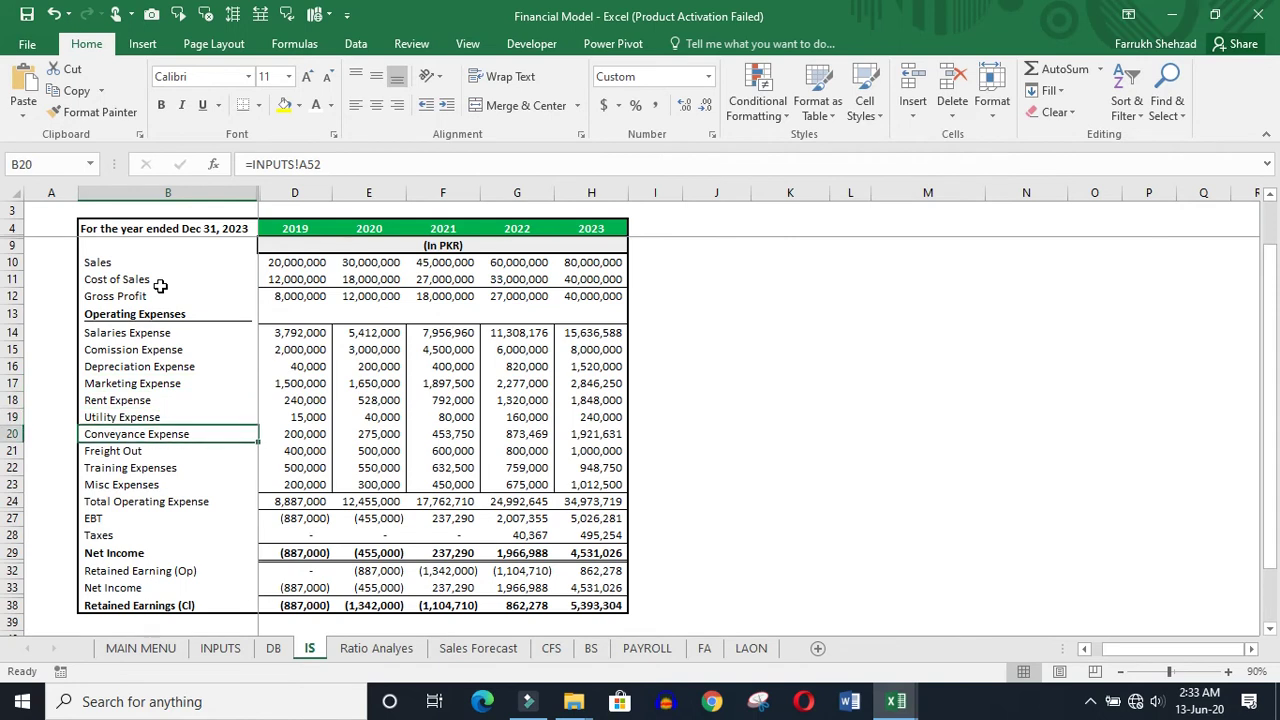
pyautogui.press('Down')
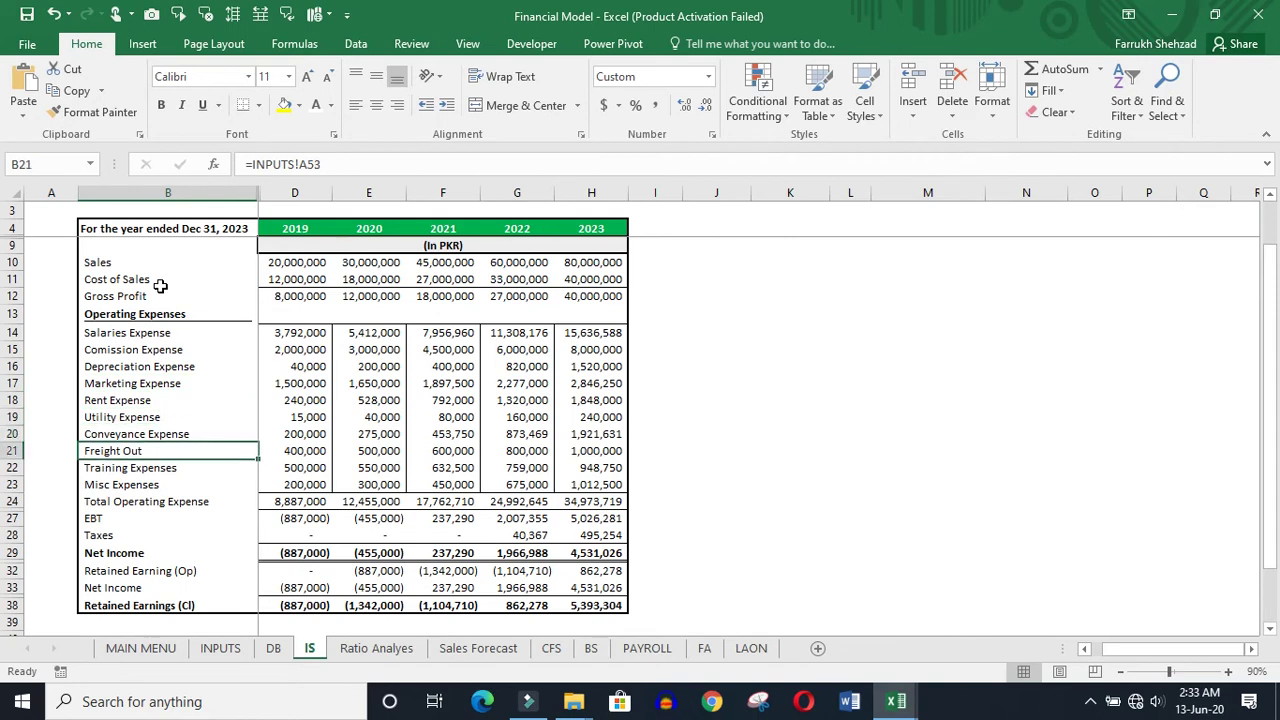
pyautogui.press('Down')
pyautogui.press('Down')
pyautogui.press('Down')
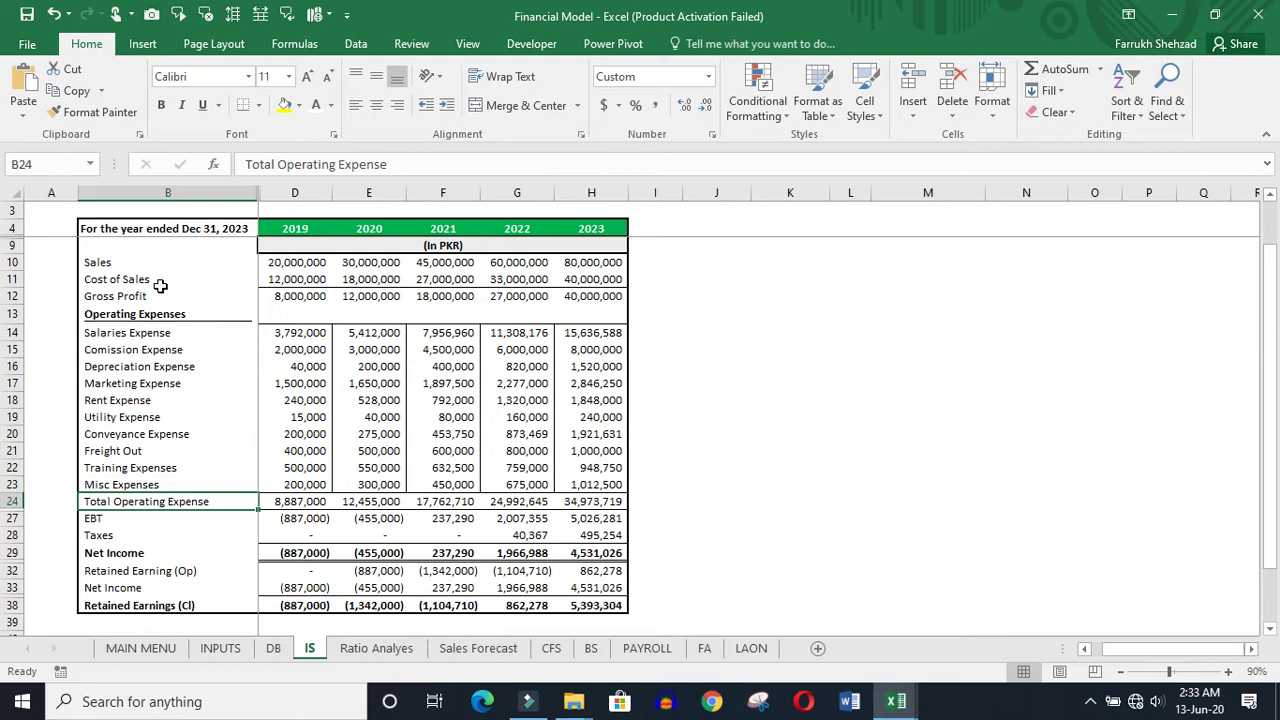
# - Trace how operating expenses lead to EBT, Taxes and Net Income in rows 27 to 29
pyautogui.press('Down')
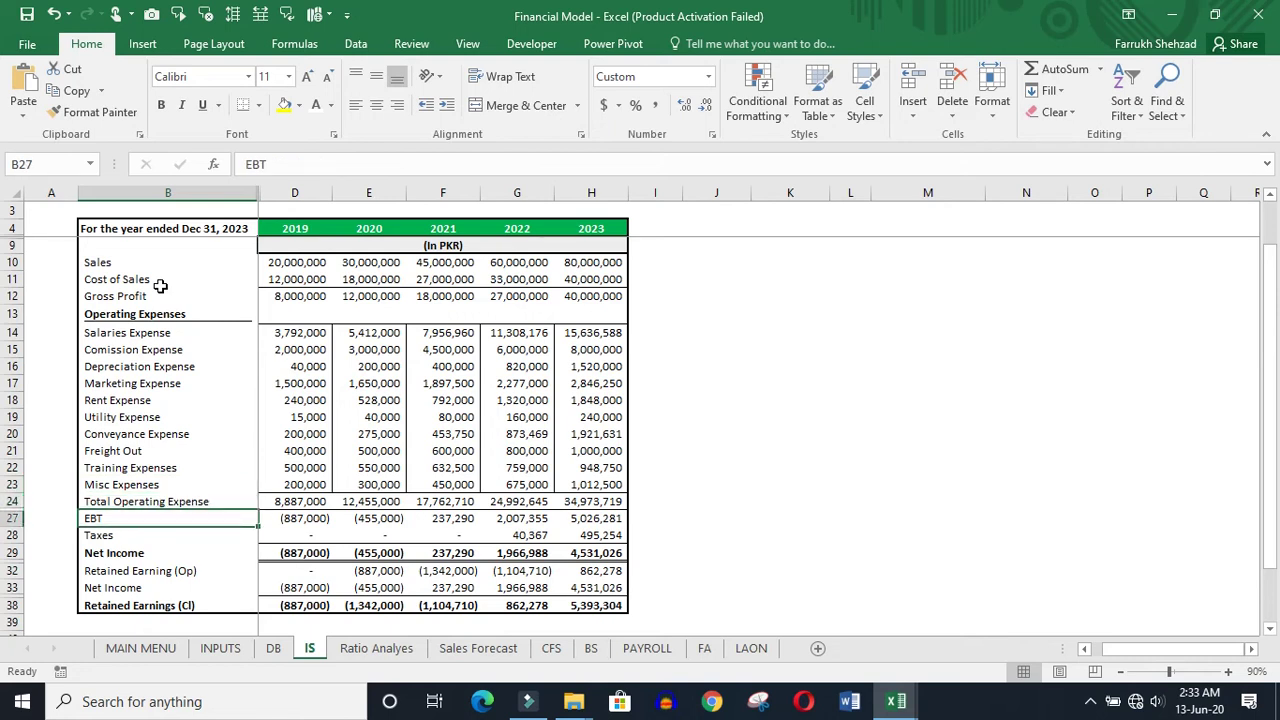
pyautogui.press('Down')
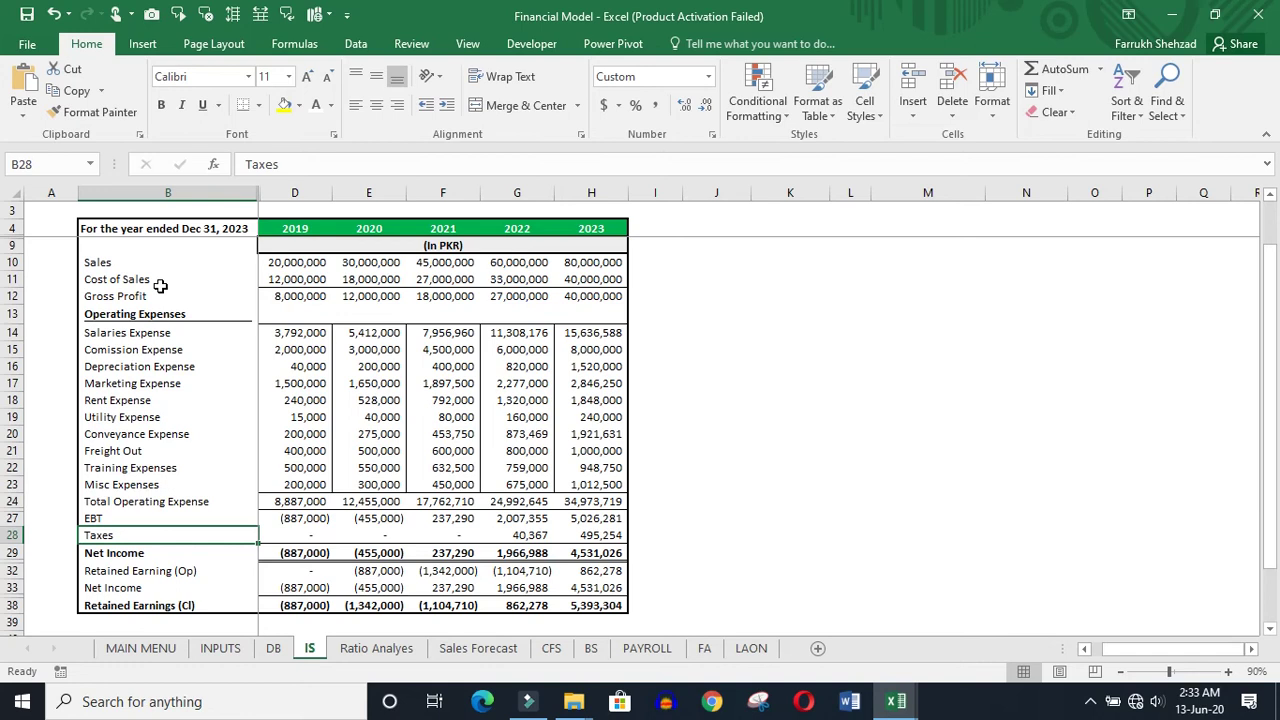
pyautogui.press('Up')
pyautogui.press('Up')
pyautogui.press('Up')
pyautogui.press('Up')
pyautogui.press('Up')
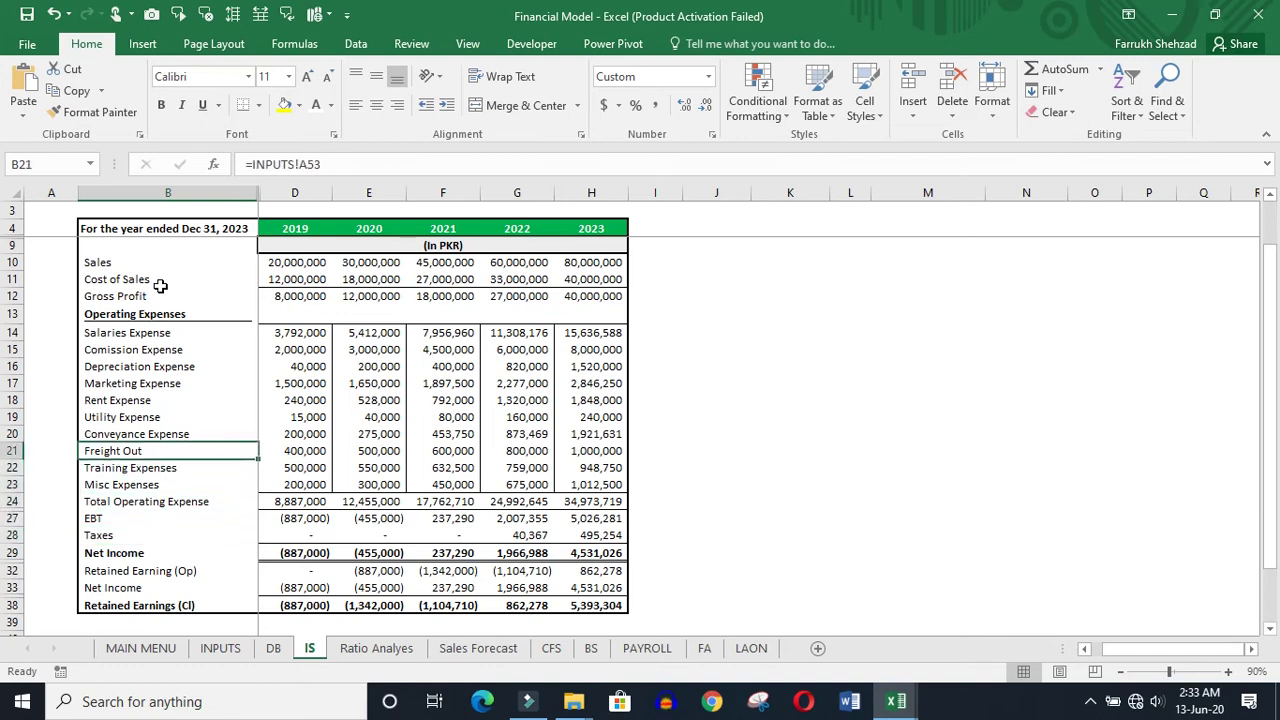
pyautogui.press('Down')
pyautogui.press('Down')
pyautogui.press('Down')
pyautogui.press('Down')
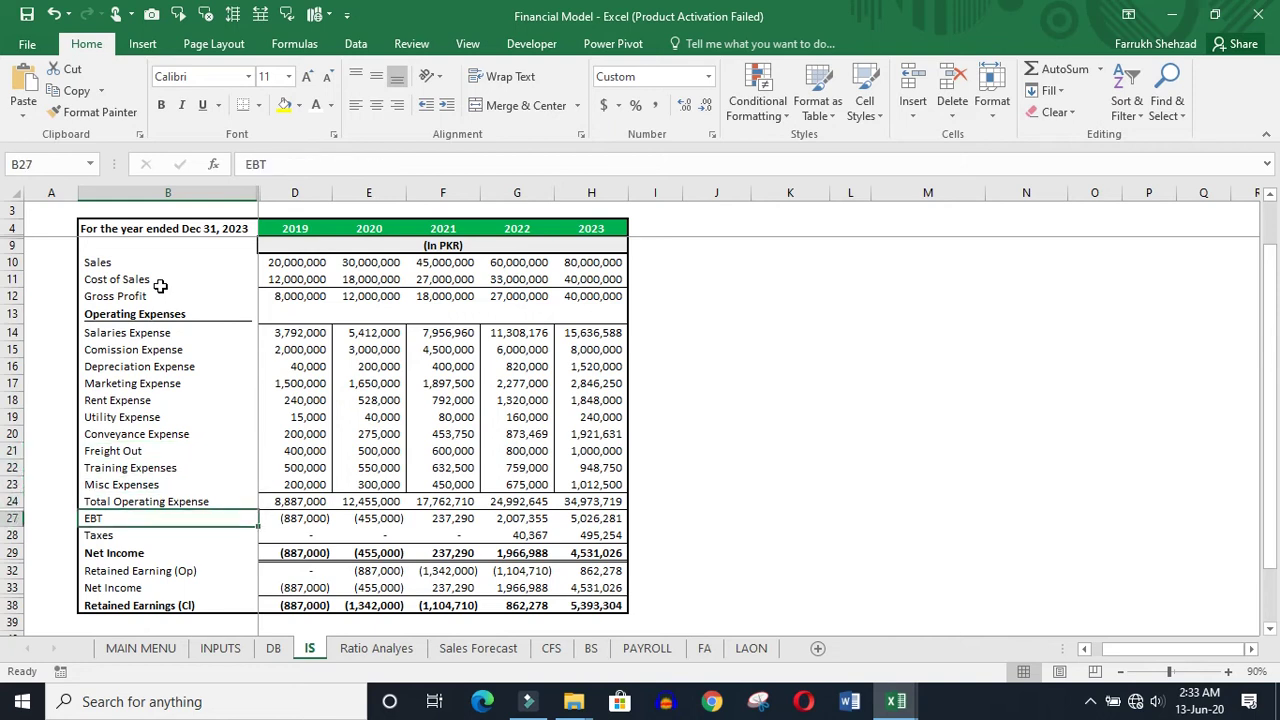
pyautogui.press('Down')
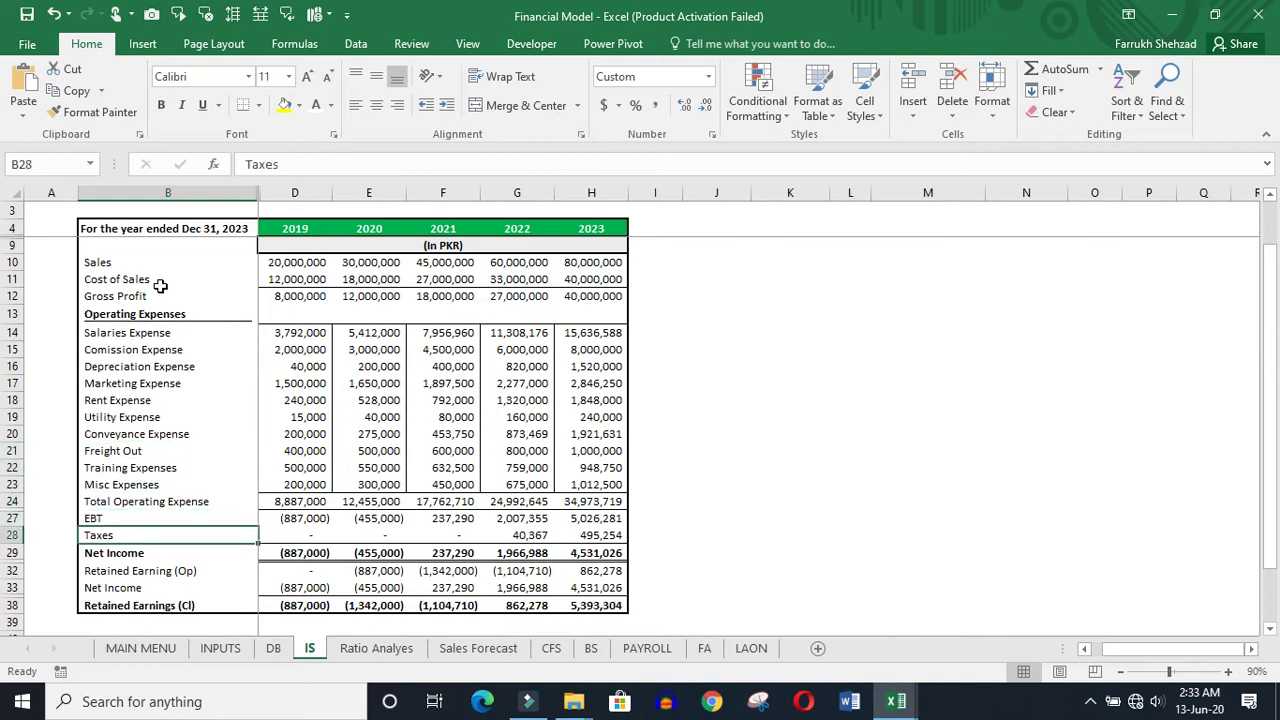
pyautogui.press('Up')
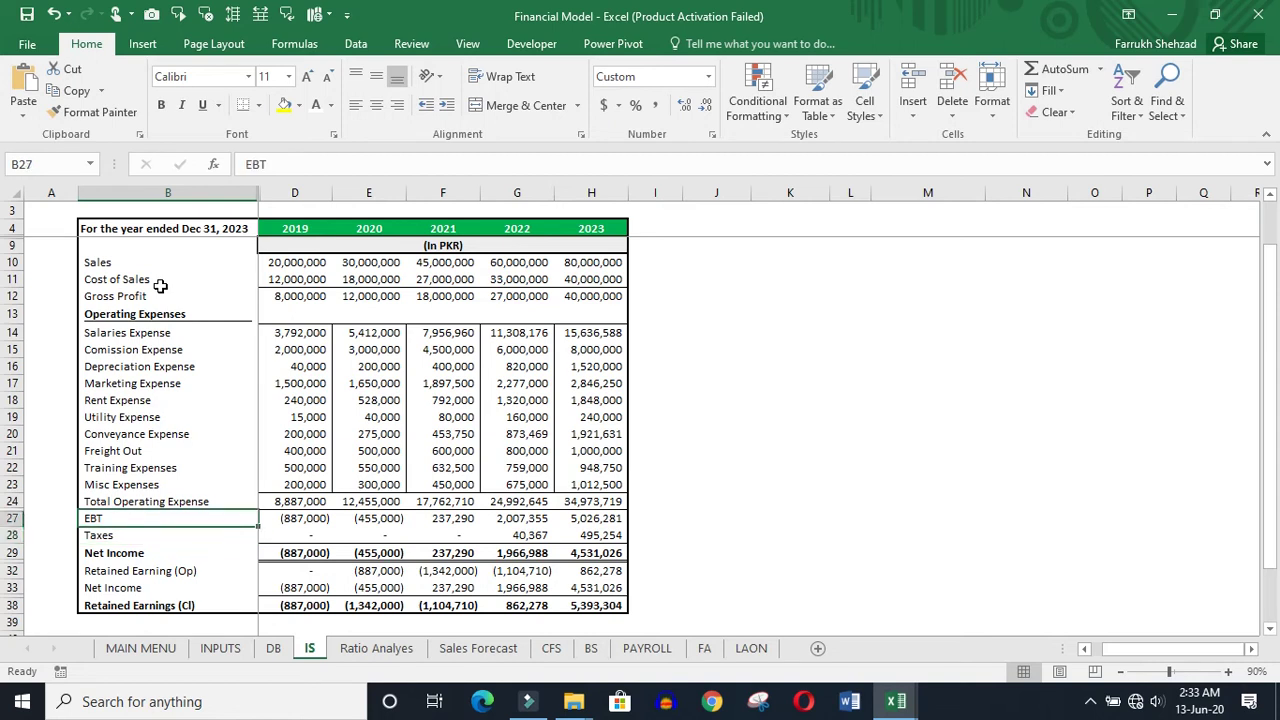
pyautogui.press('Down')
pyautogui.press('Down')
pyautogui.press('Down')
pyautogui.press('Up')
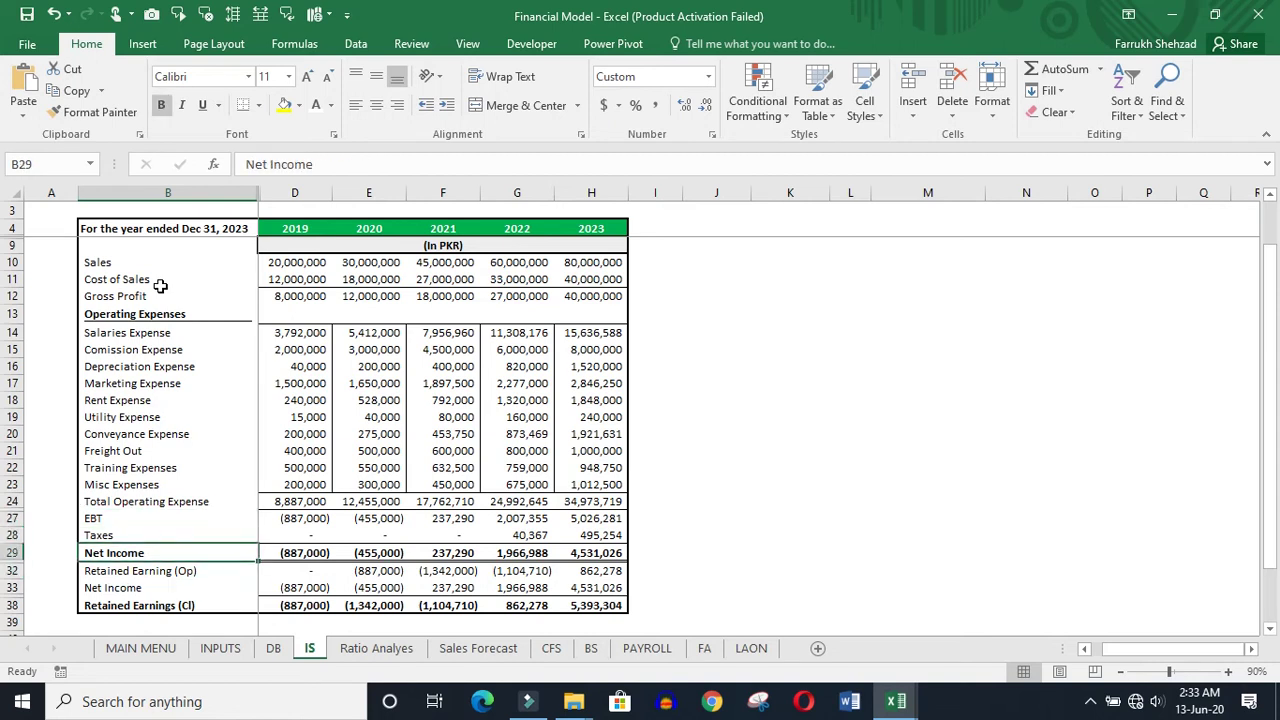
# - Review the retained earnings reconciliation in rows 32 to 38 and the 2019 to 2023 year headings of the income statement
pyautogui.press('Down')
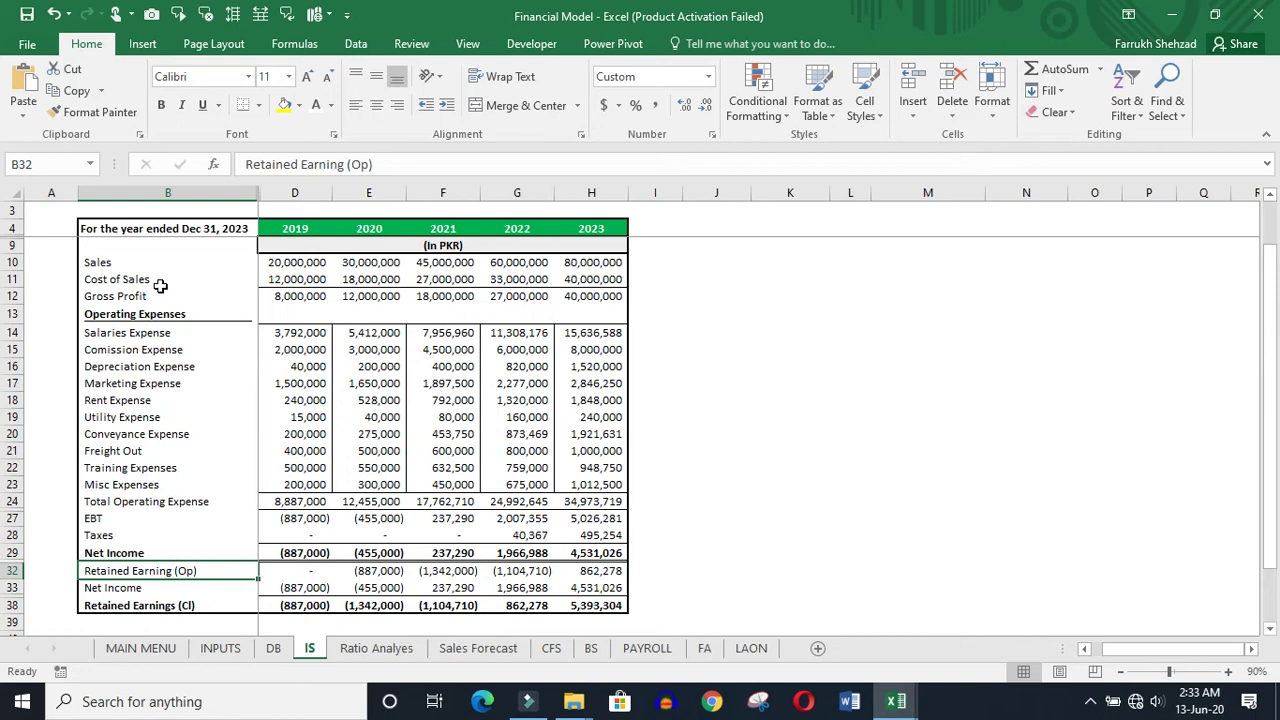
pyautogui.press('Down')
pyautogui.press('Down')
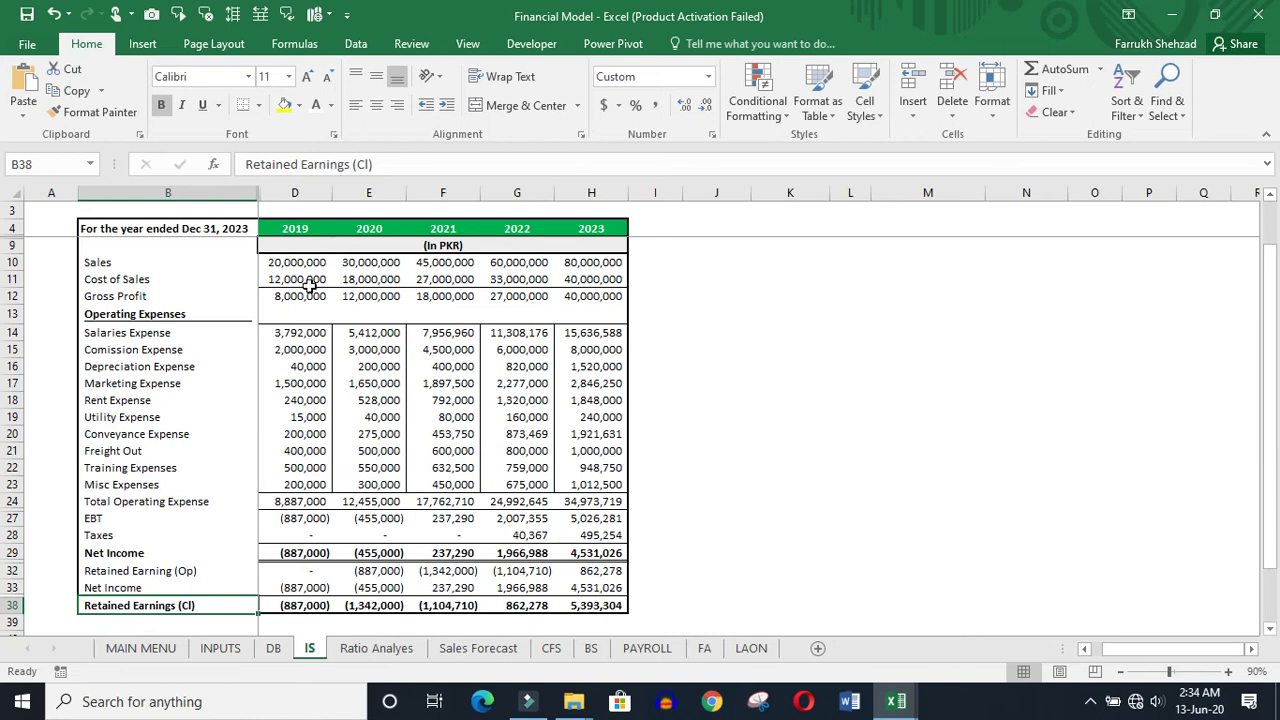
pyautogui.click(343, 369)
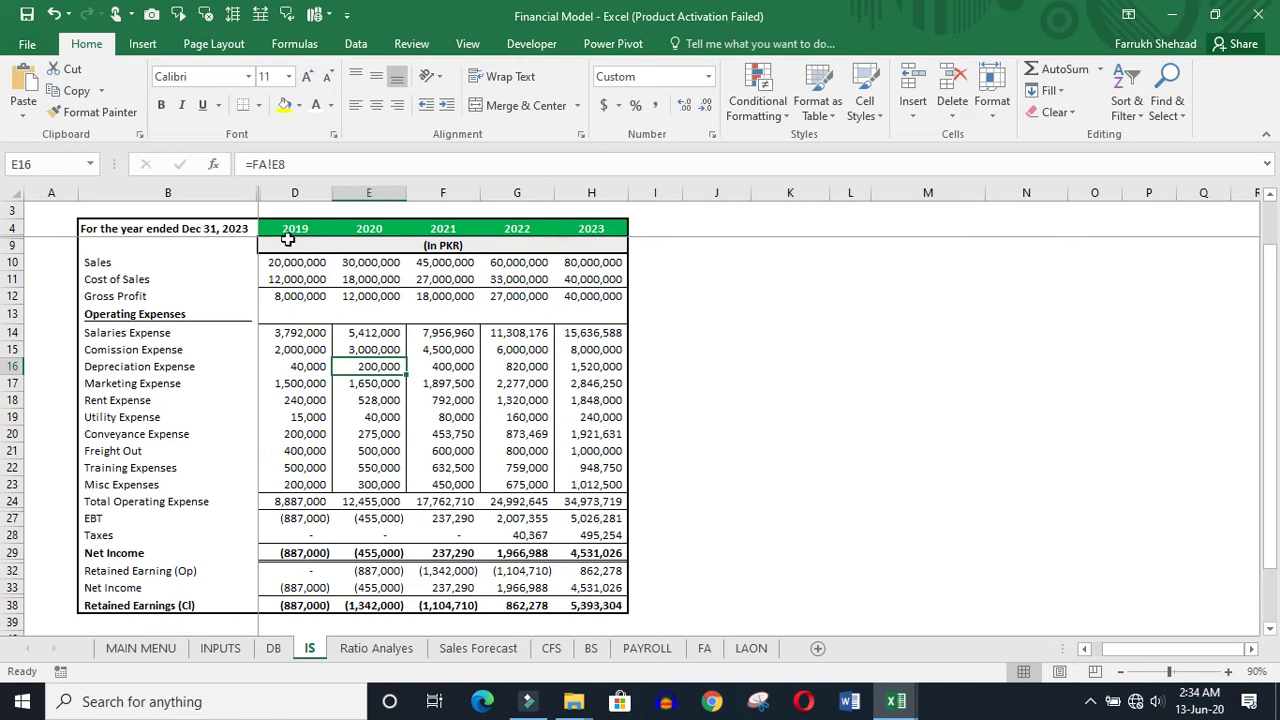
pyautogui.moveTo(295, 228); pyautogui.dragTo(589, 229)
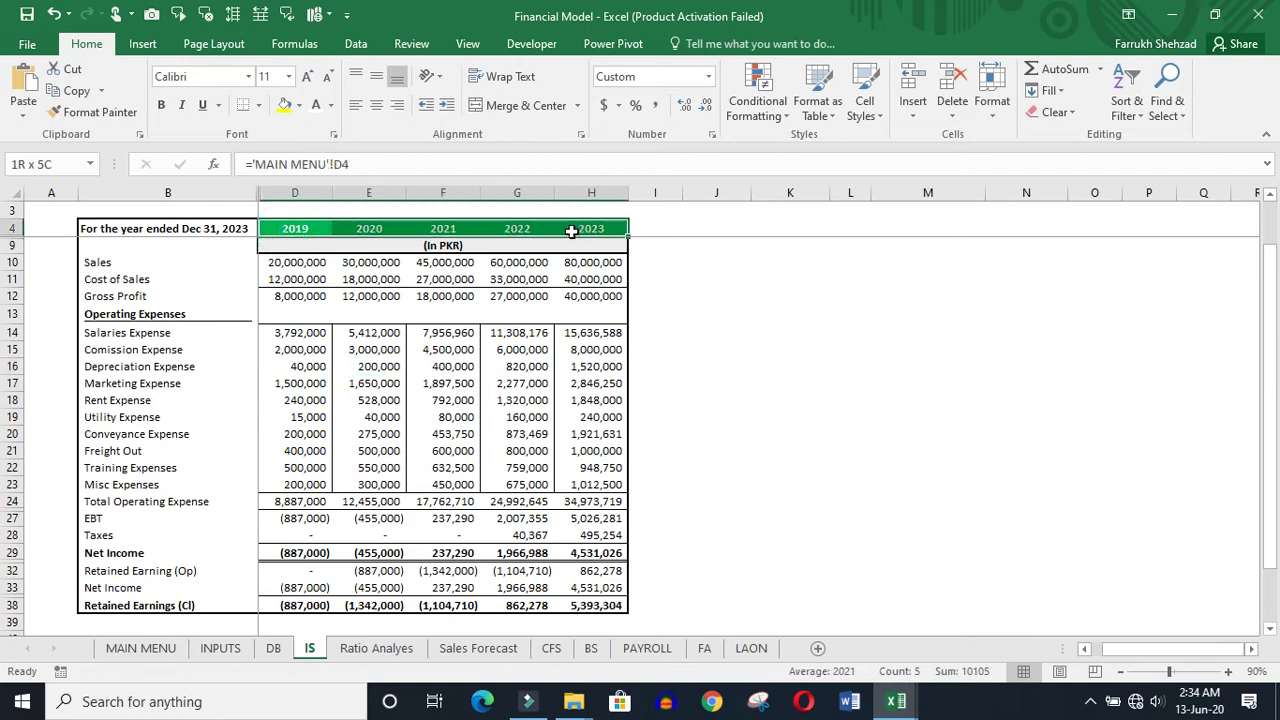
pyautogui.click(514, 330)
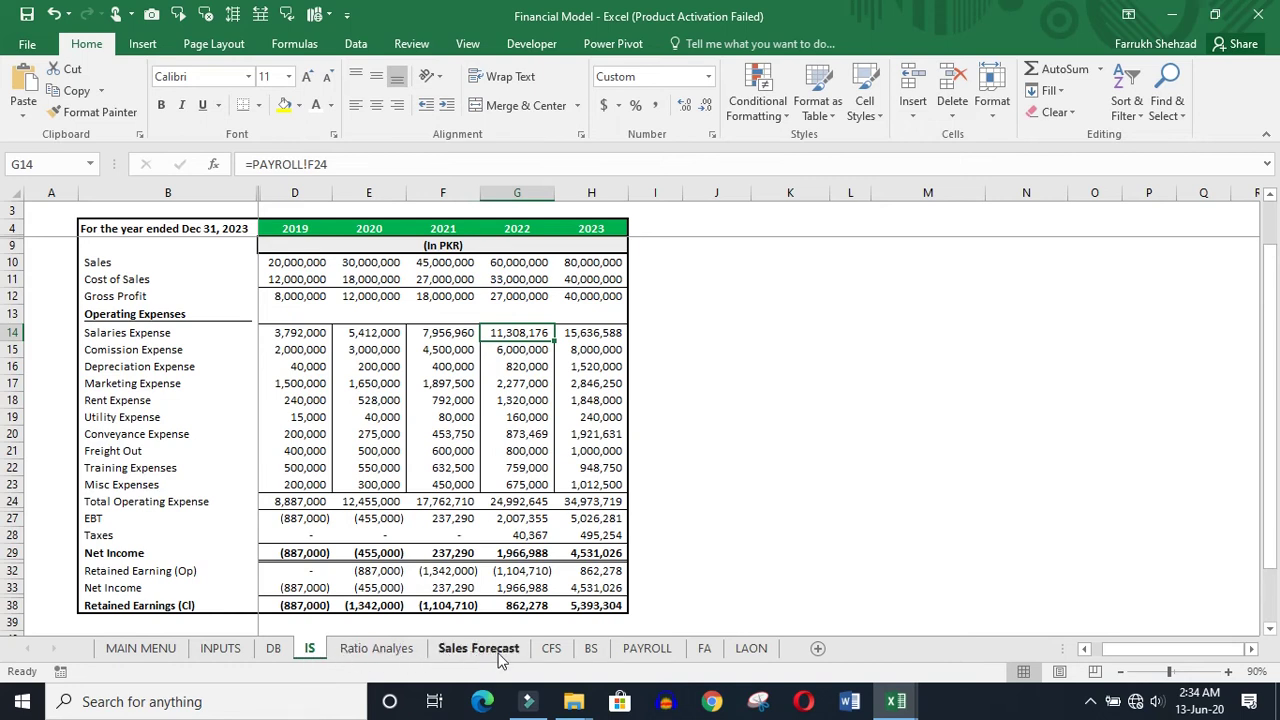
# - Open the BS sheet and go to the start of the balance sheet above the Fixed Assets section
pyautogui.click(589, 651)
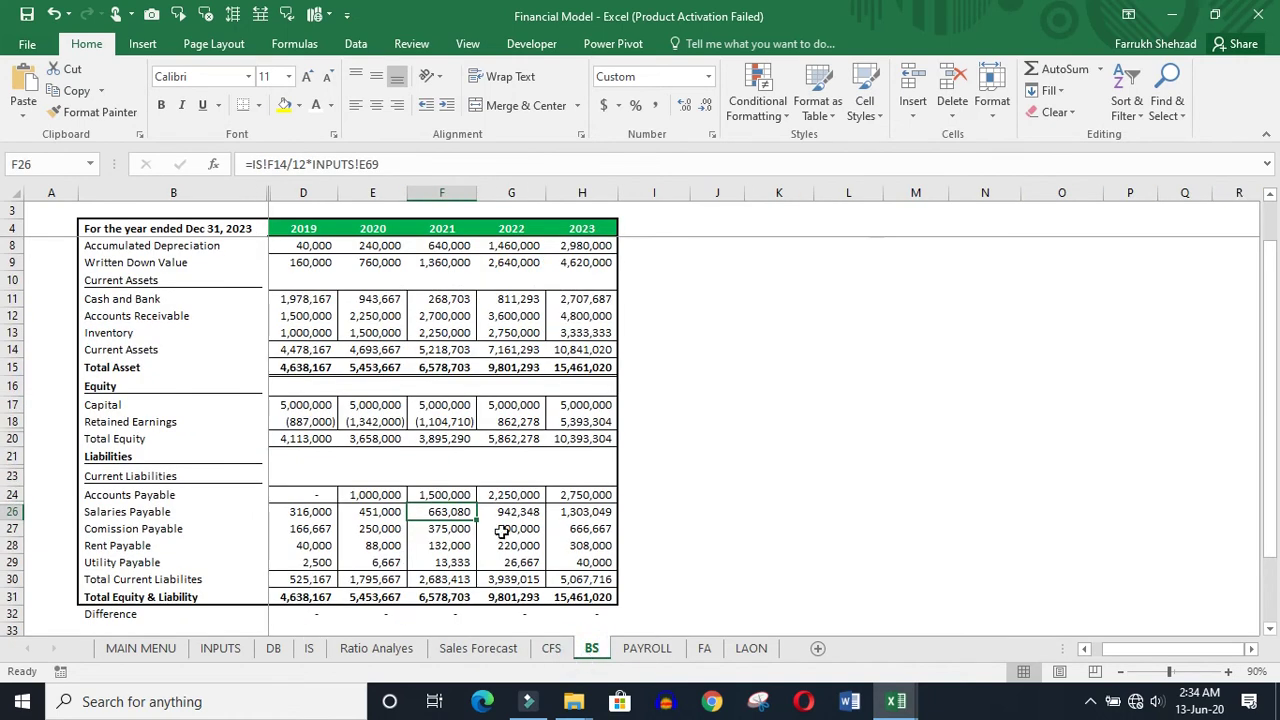
pyautogui.click(368, 367)
pyautogui.click(177, 283)
pyautogui.press('Up')
pyautogui.press('Up')
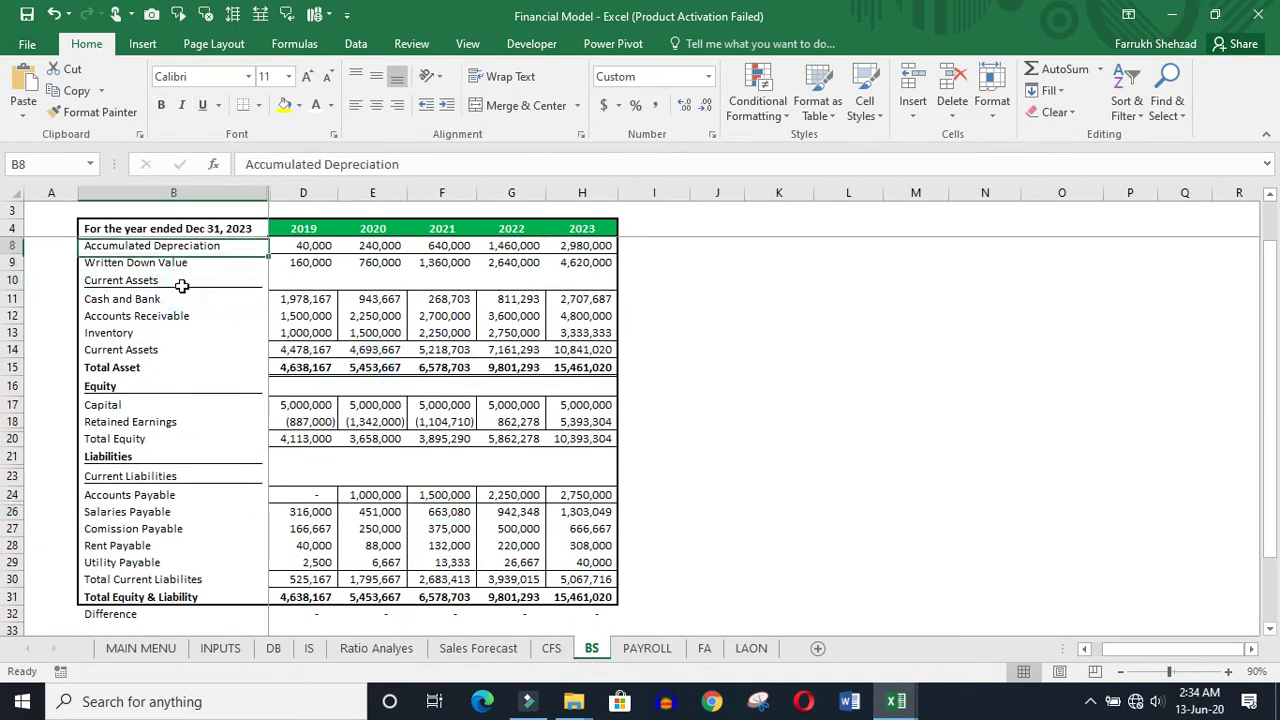
pyautogui.hotkey('ctrl', 'shift', '9')
pyautogui.press('Up')
pyautogui.hotkey('shift', 'Down')
pyautogui.hotkey('ctrl', 'shift', '9')
pyautogui.press('Up')
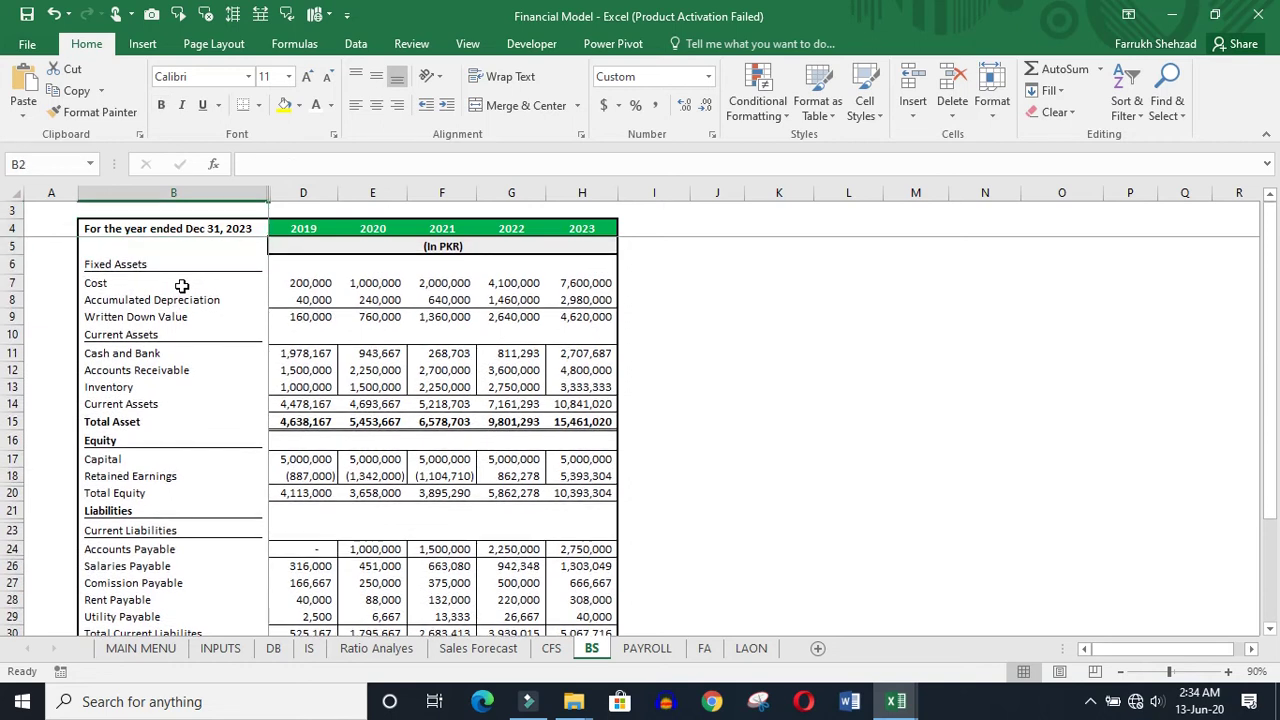
# - Examine the Cost and Accumulated Depreciation lines in the Fixed Assets section of the balance sheet
pyautogui.press('Down')
pyautogui.press('Down')
pyautogui.press('Down')
pyautogui.press('Down')
pyautogui.press('Down')
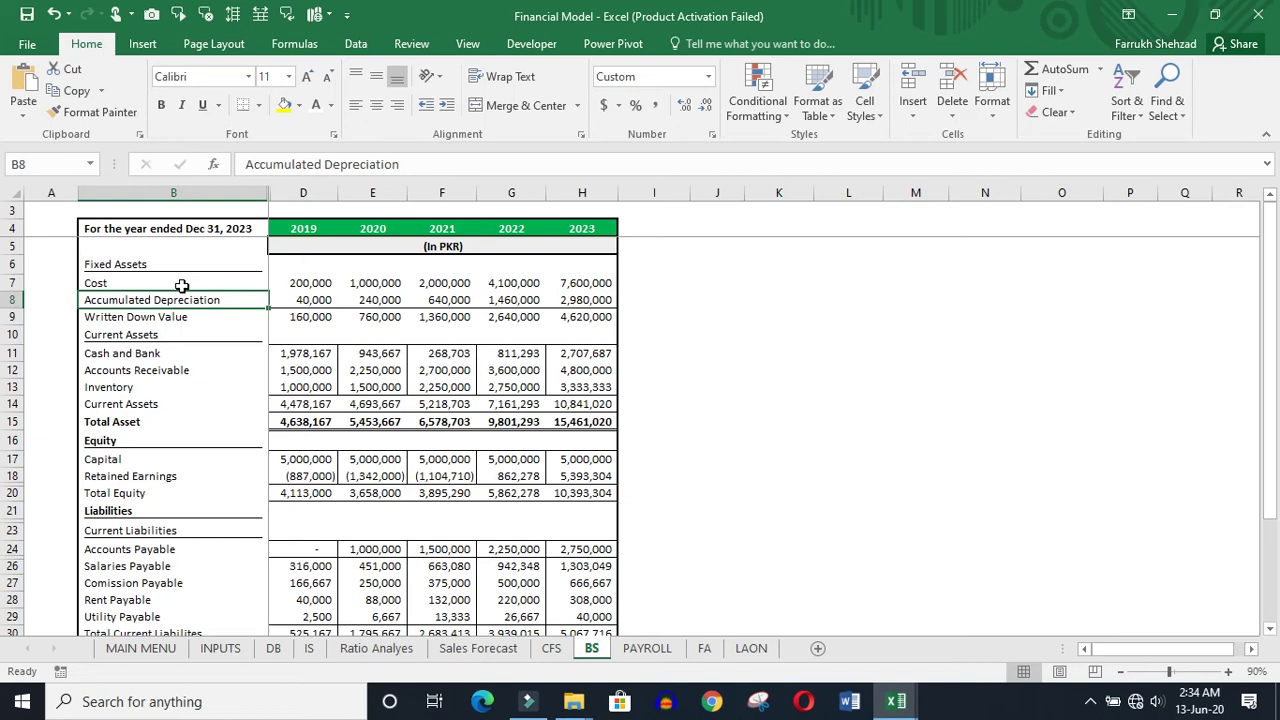
pyautogui.press('Up')
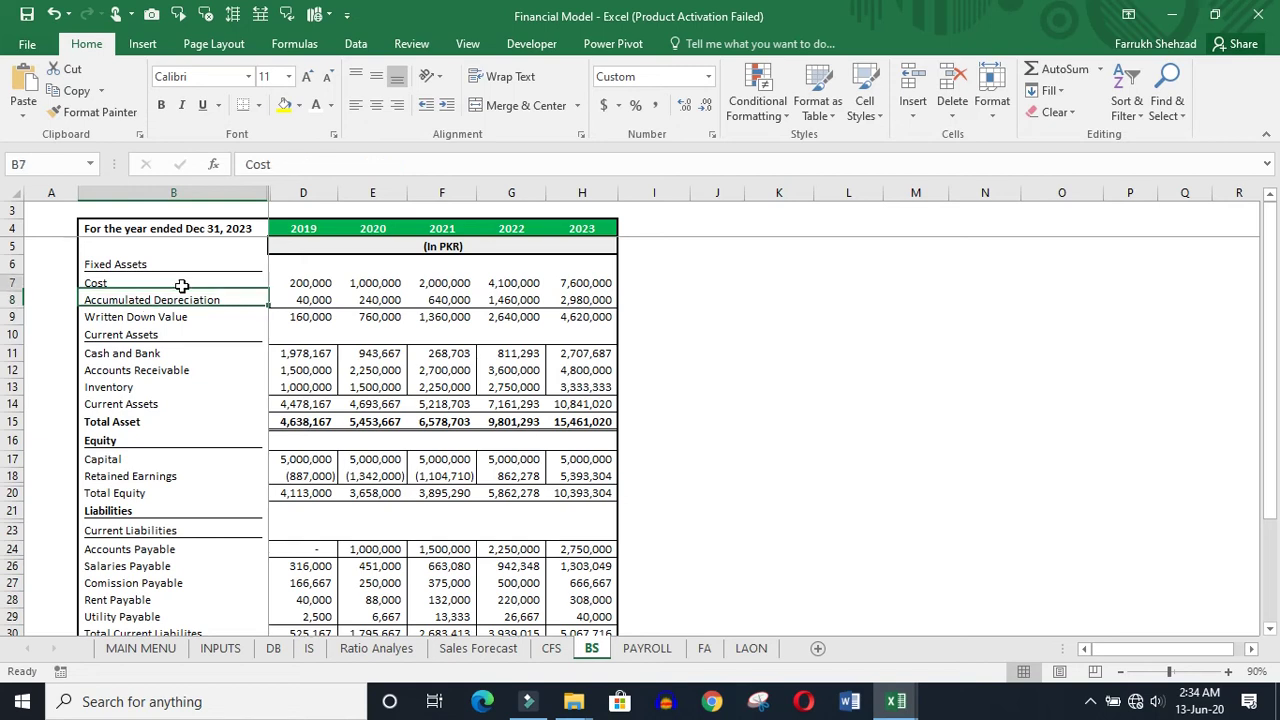
# - Go through the balance sheet lines from Written Down Value through Current Assets and Equity to the Liabilities heading
pyautogui.press('Down')
pyautogui.press('Down')
pyautogui.press('Down')
pyautogui.press('Down')
pyautogui.press('Down')
pyautogui.press('Down')
pyautogui.press('Down')
pyautogui.press('Down')
pyautogui.press('Down')
pyautogui.press('Down')
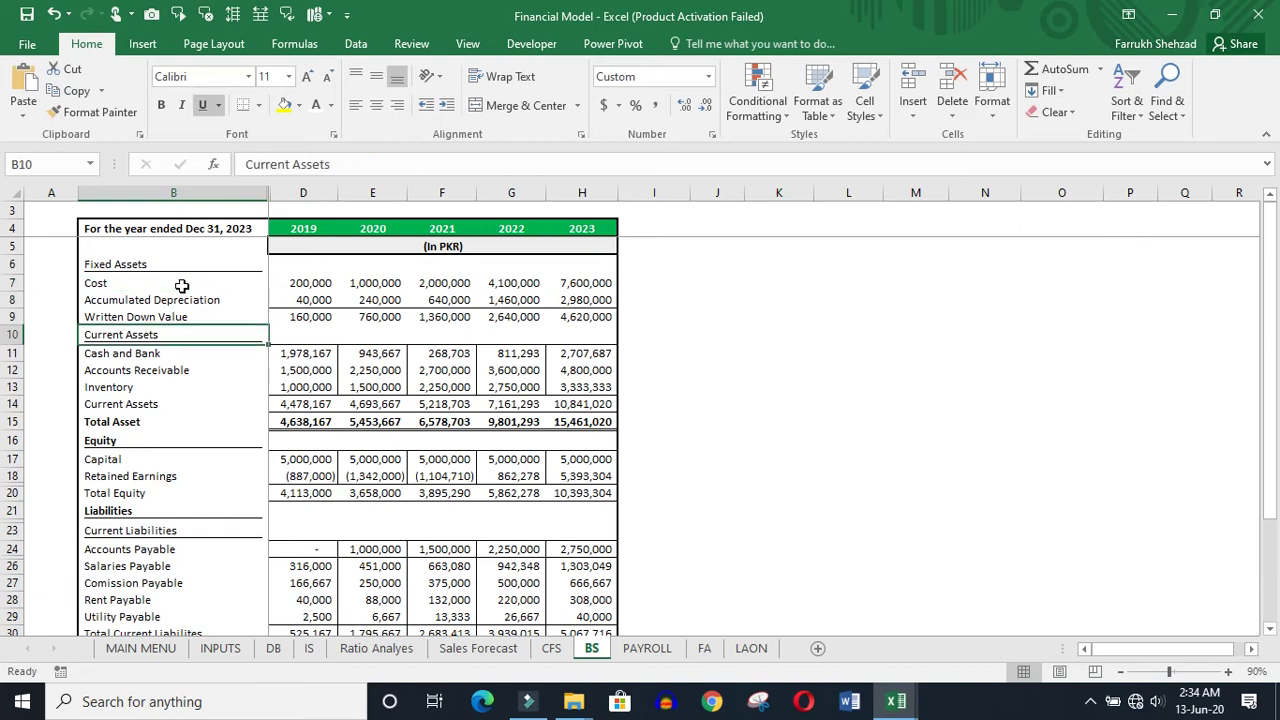
pyautogui.press('Down')
pyautogui.press('Down')
pyautogui.press('Down')
pyautogui.press('Down')
pyautogui.press('Down')
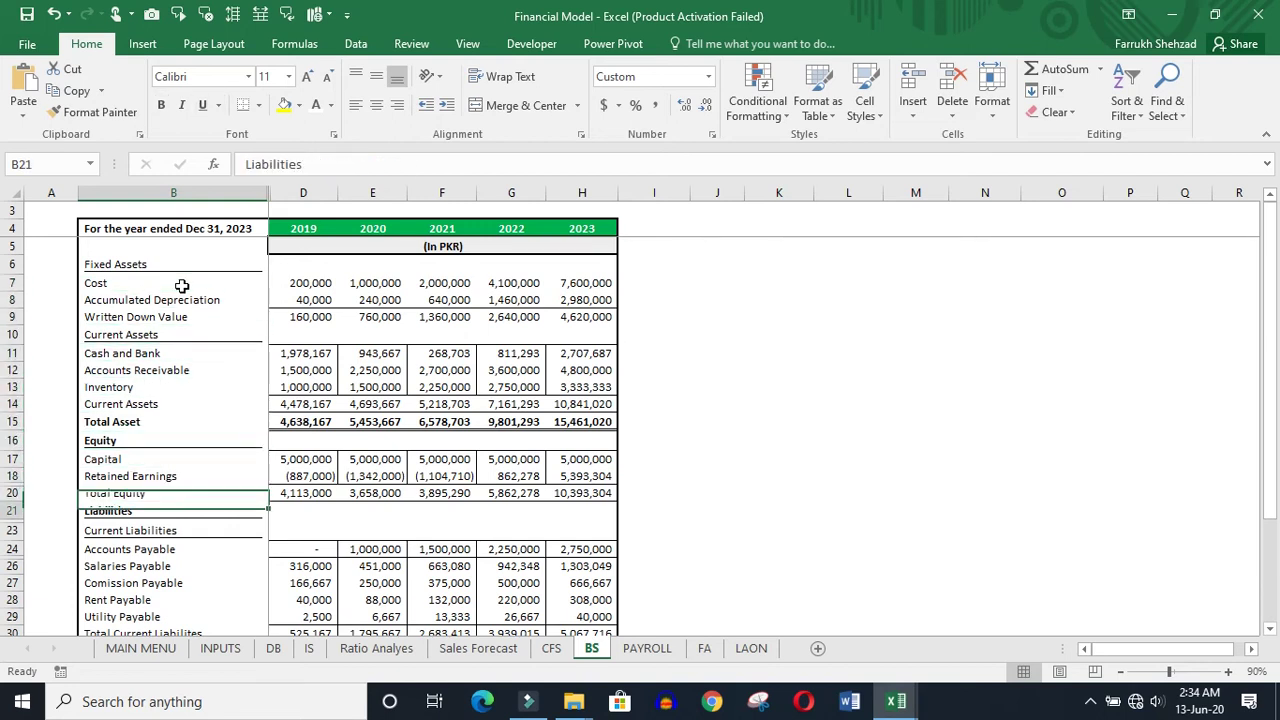
# - Look over the Current Liabilities lines, Total Equity & Liability and the Difference row of the balance sheet
pyautogui.press('Up')
pyautogui.press('Up')
pyautogui.press('Down')
pyautogui.press('Down')
pyautogui.press('Down')
pyautogui.press('Down')
pyautogui.press('Down')
pyautogui.press('Down')
pyautogui.press('Down')
pyautogui.press('Down')
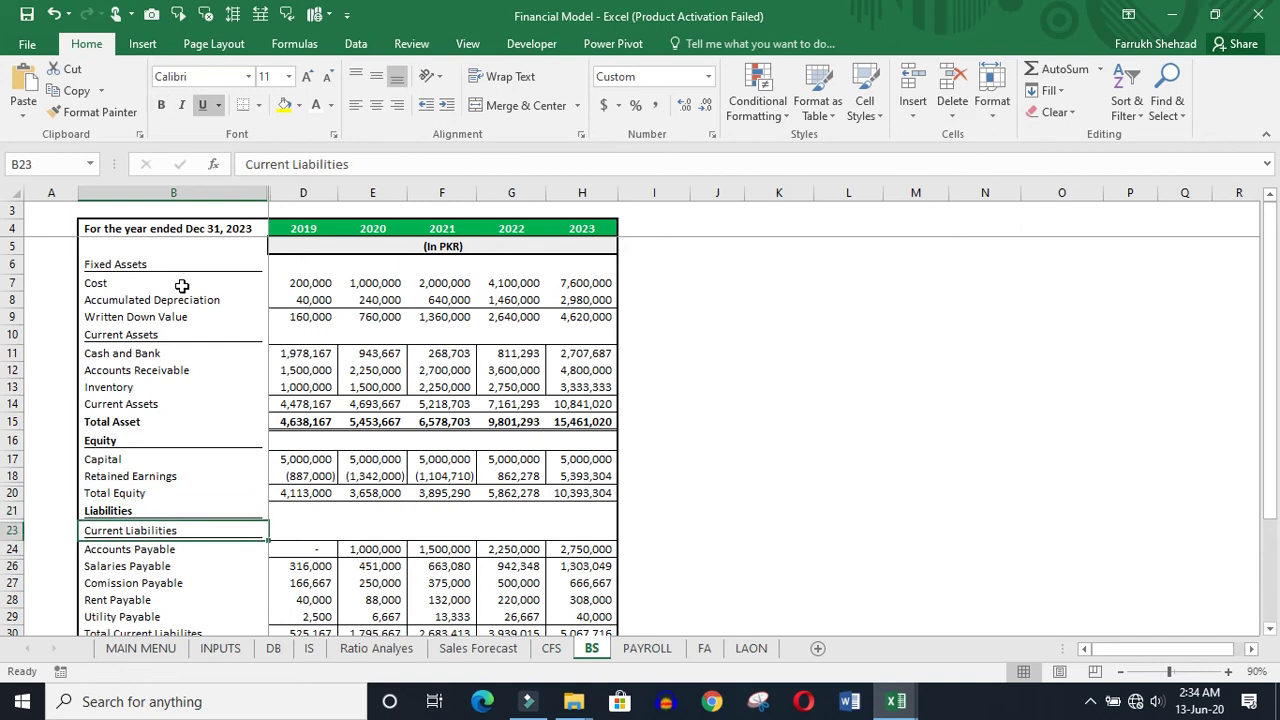
pyautogui.press('Down')
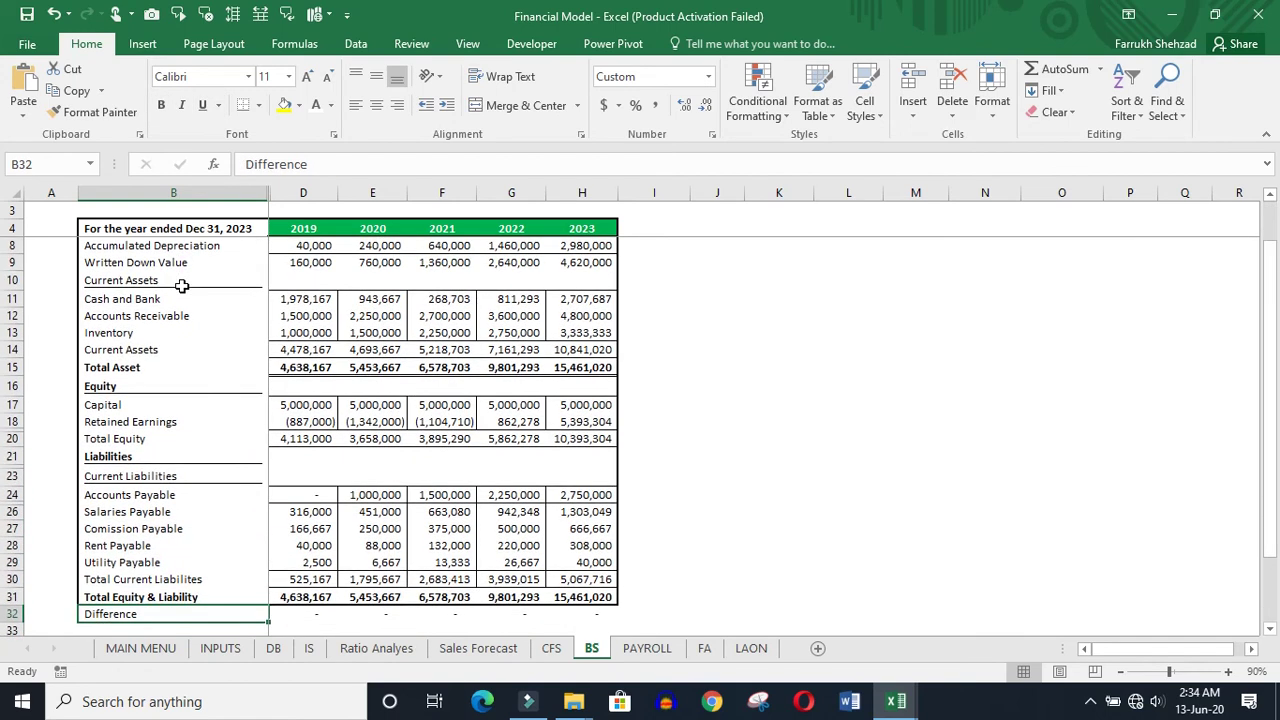
pyautogui.press('Up')
pyautogui.press('Up')
pyautogui.press('Up')
pyautogui.scroll(1, 160, 282)
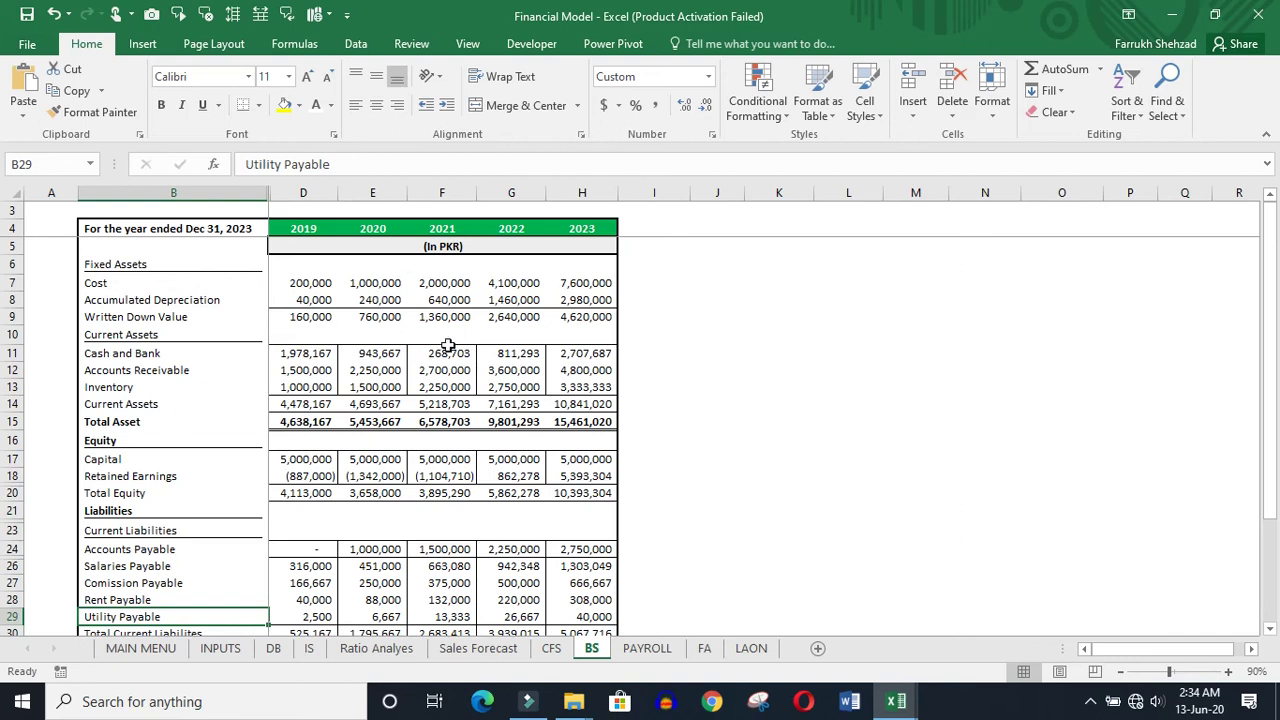
# - Open the CFS sheet and examine Net Income, the depreciation add-back and Changes in Accounts Receivable under Opt Activity
pyautogui.click(552, 650)
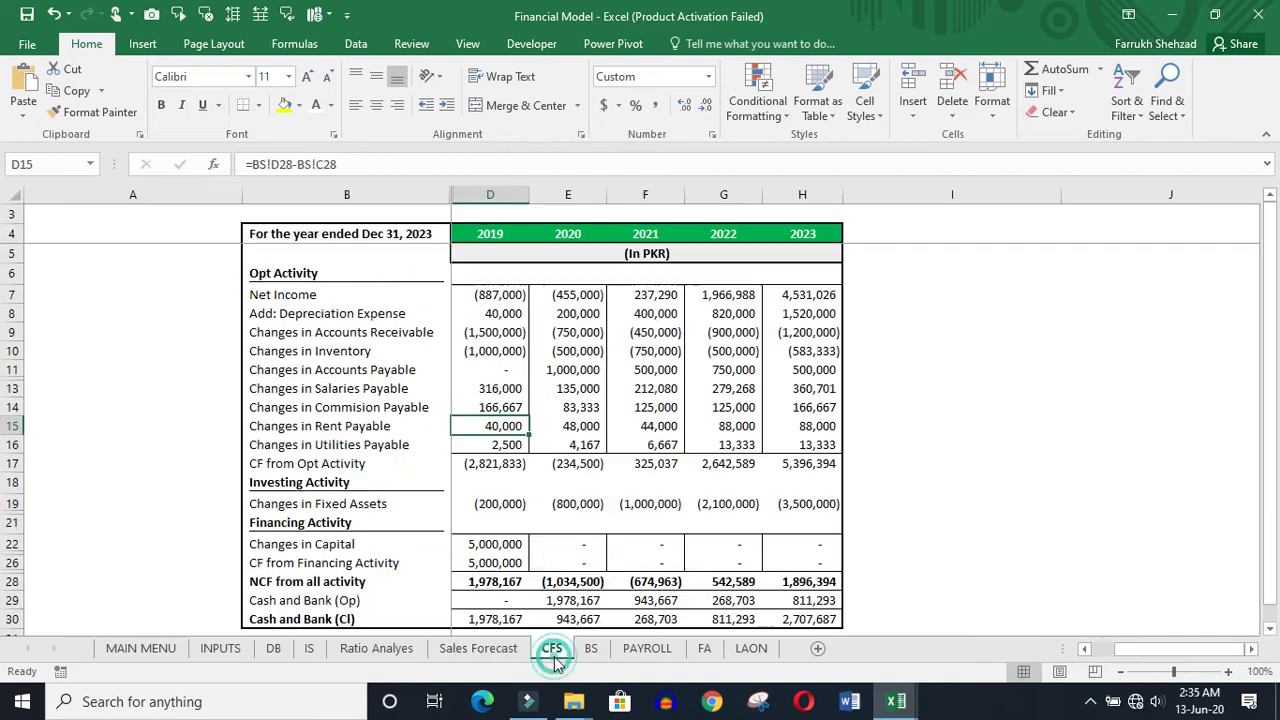
pyautogui.click(472, 278)
pyautogui.press('Up')
pyautogui.press('Up')
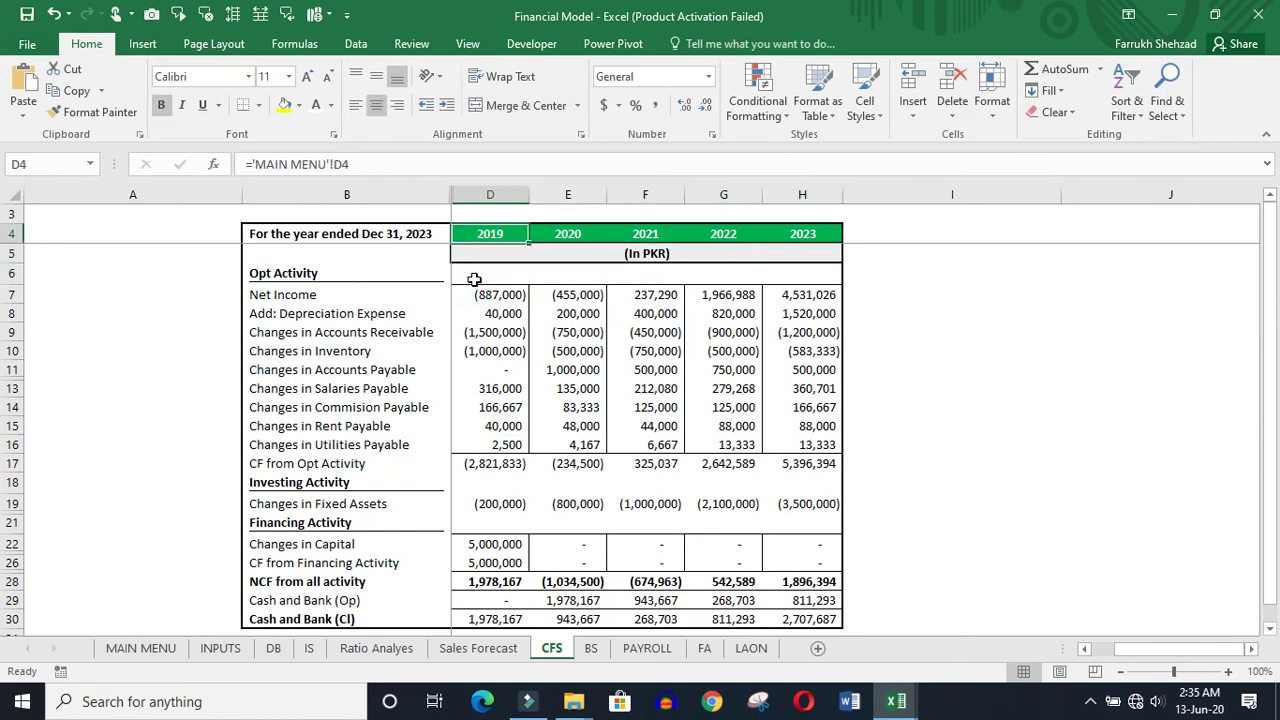
pyautogui.click(351, 292)
pyautogui.press('Down')
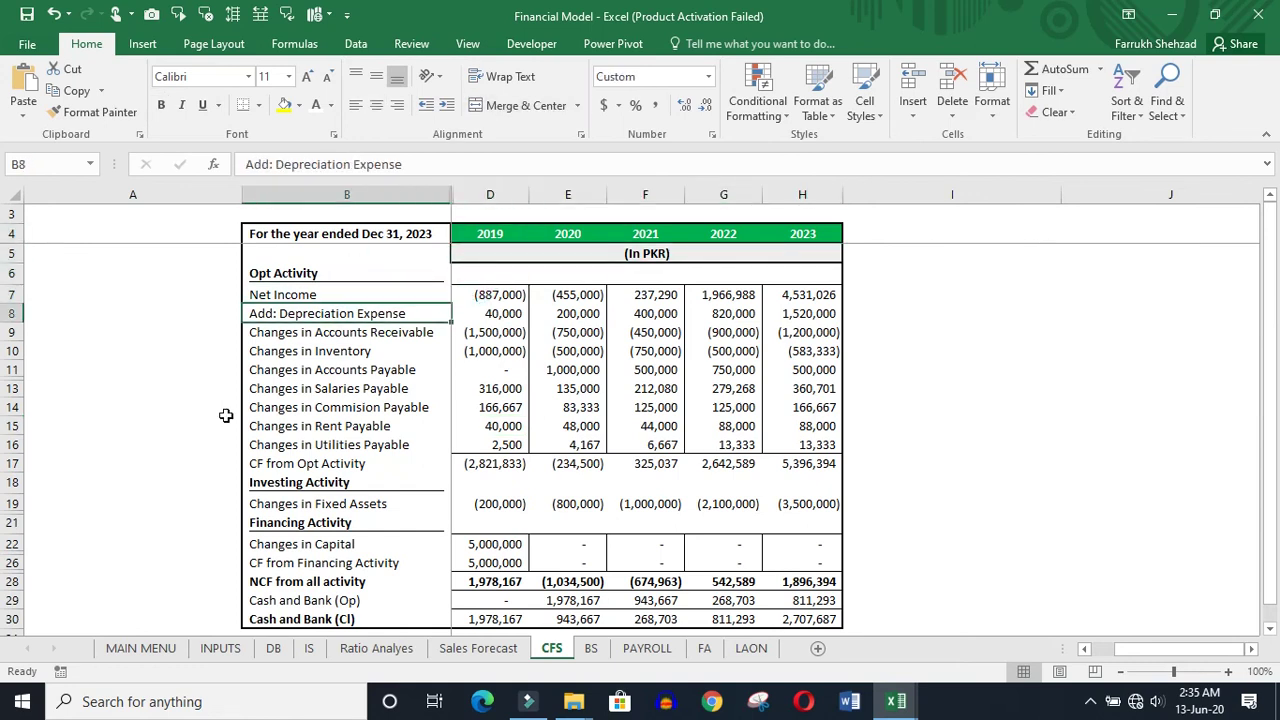
pyautogui.press('Down')
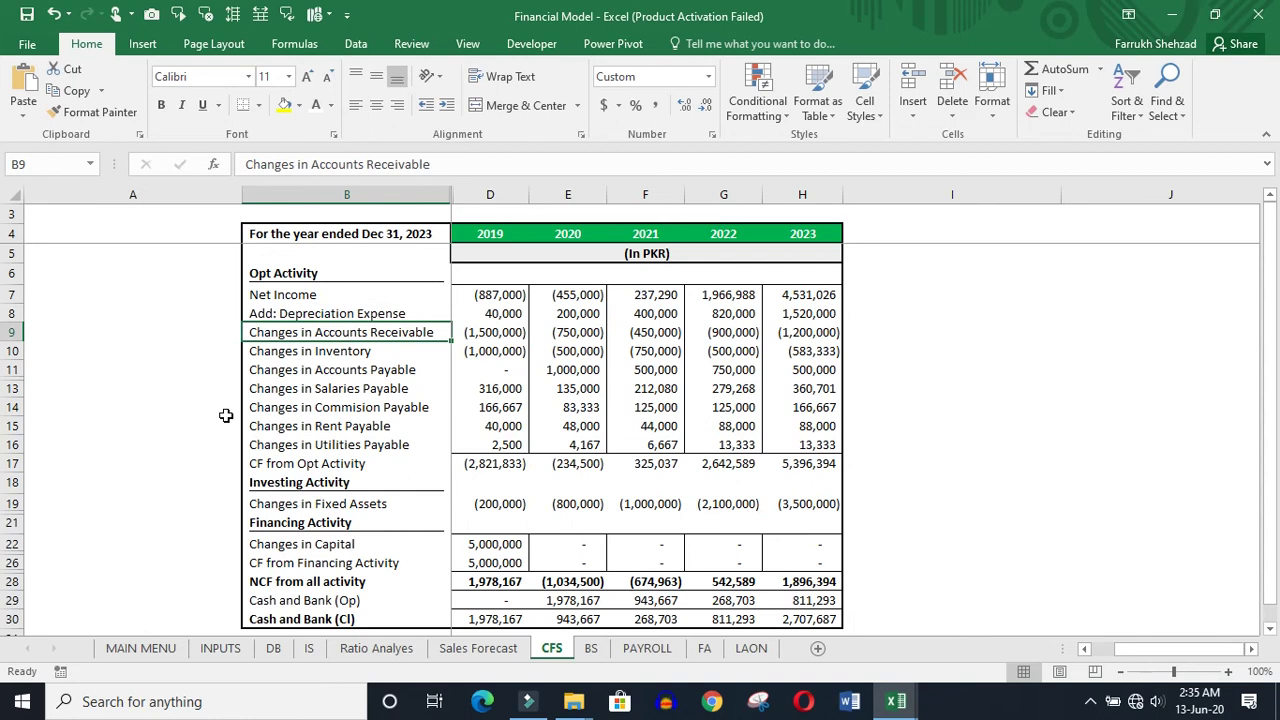
# - Trace the inventory and payables changes in rows 10 to 16 down to CF from Opt Activity
pyautogui.press('Down')
pyautogui.press('Down')
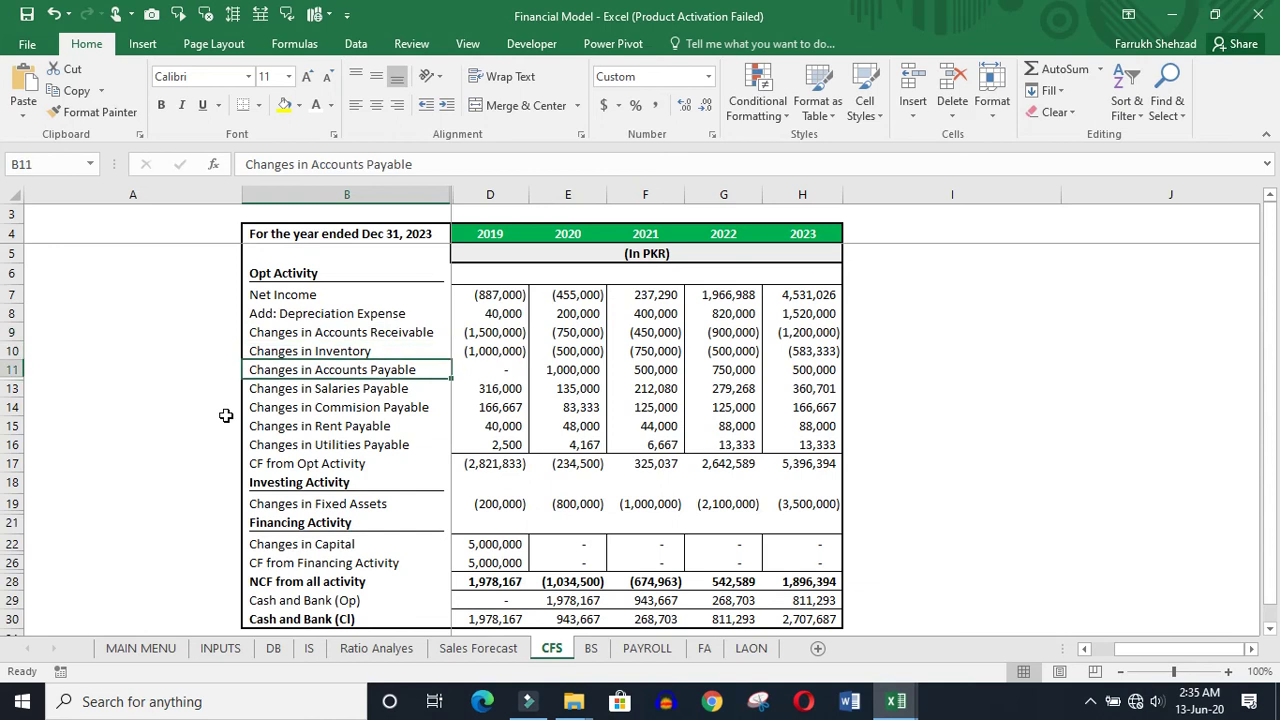
pyautogui.press('Down')
pyautogui.press('Down')
pyautogui.press('Down')
pyautogui.press('Down')
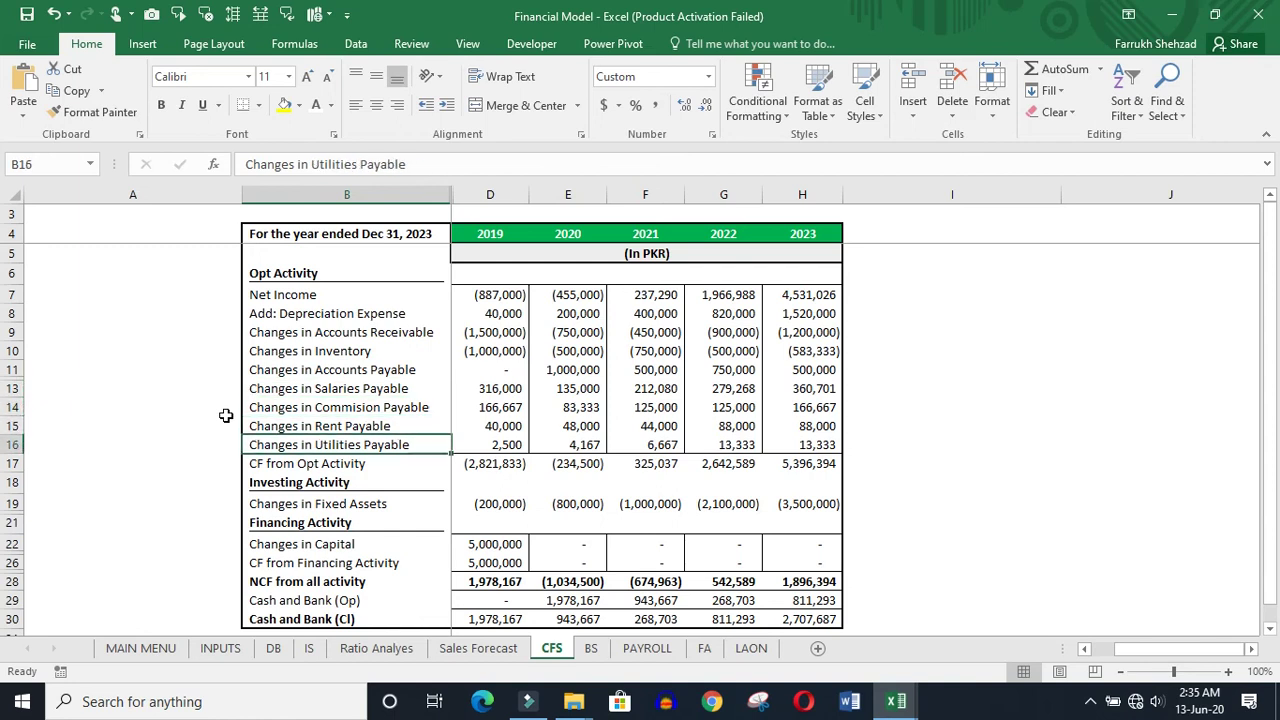
pyautogui.press('Down')
# - Examine the Investing Activity and Financing Activity sections, from Changes in Fixed Assets to CF from Financing Activity
pyautogui.press('Down')
pyautogui.press('Down')
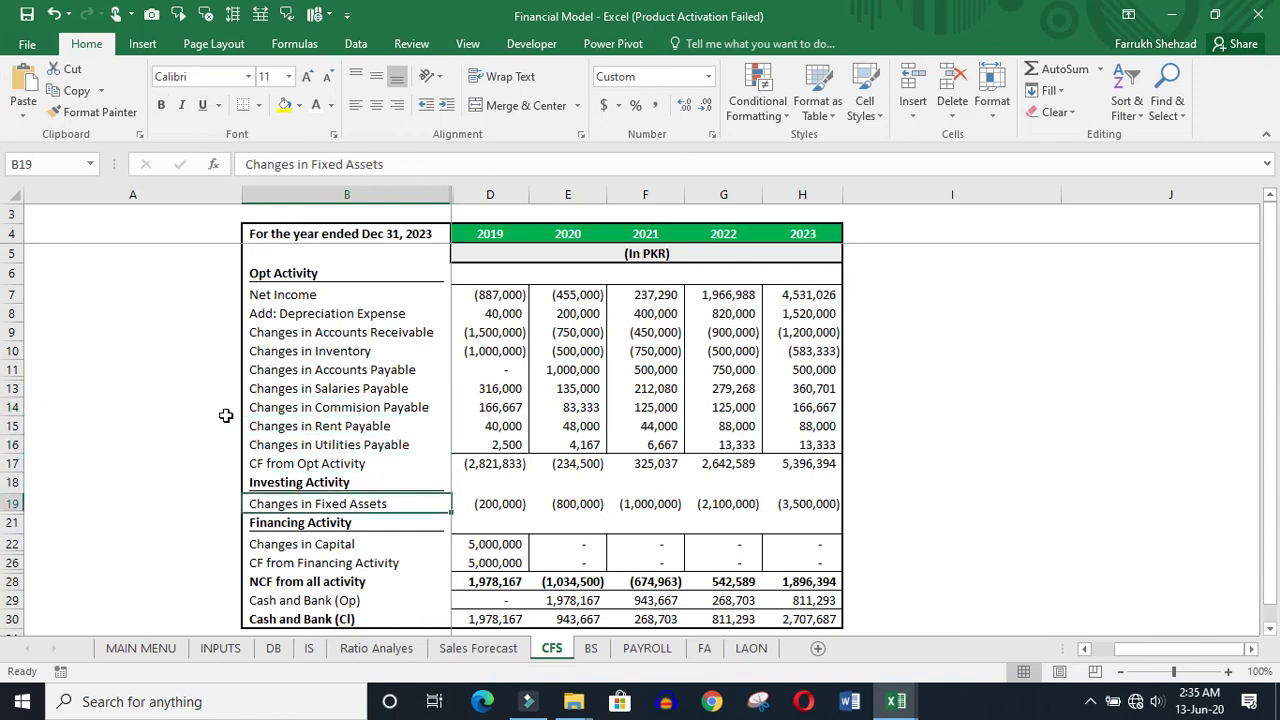
pyautogui.press('Down')
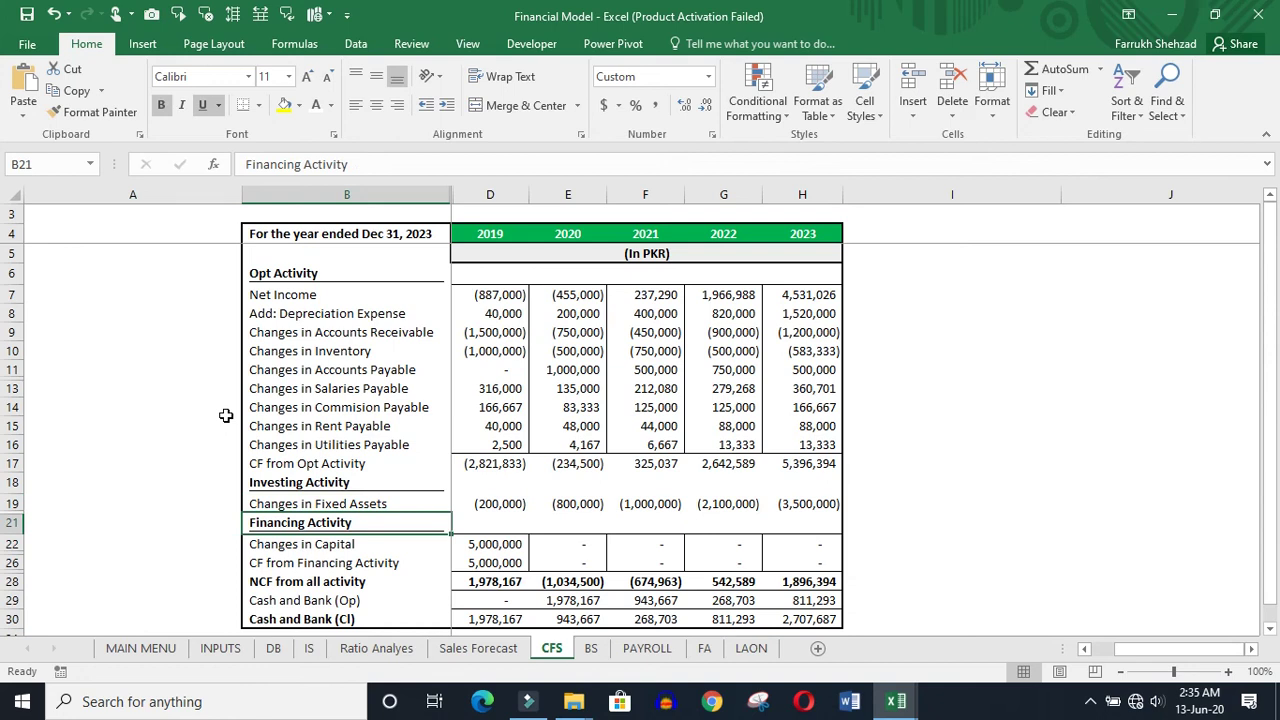
pyautogui.press('Down')
pyautogui.press('Down')
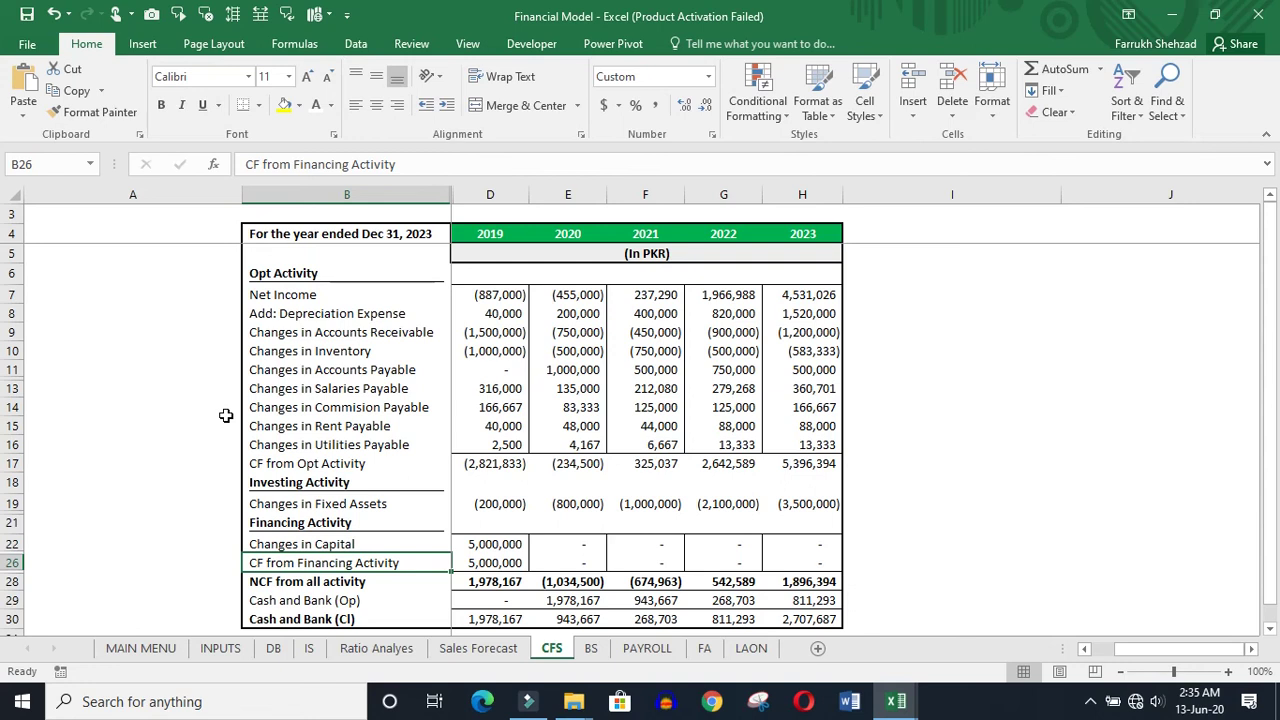
# - Follow NCF from all activity through the opening balance to the closing Cash and Bank balance in row 30
pyautogui.press('Down')
pyautogui.press('Down')
pyautogui.press('Down')
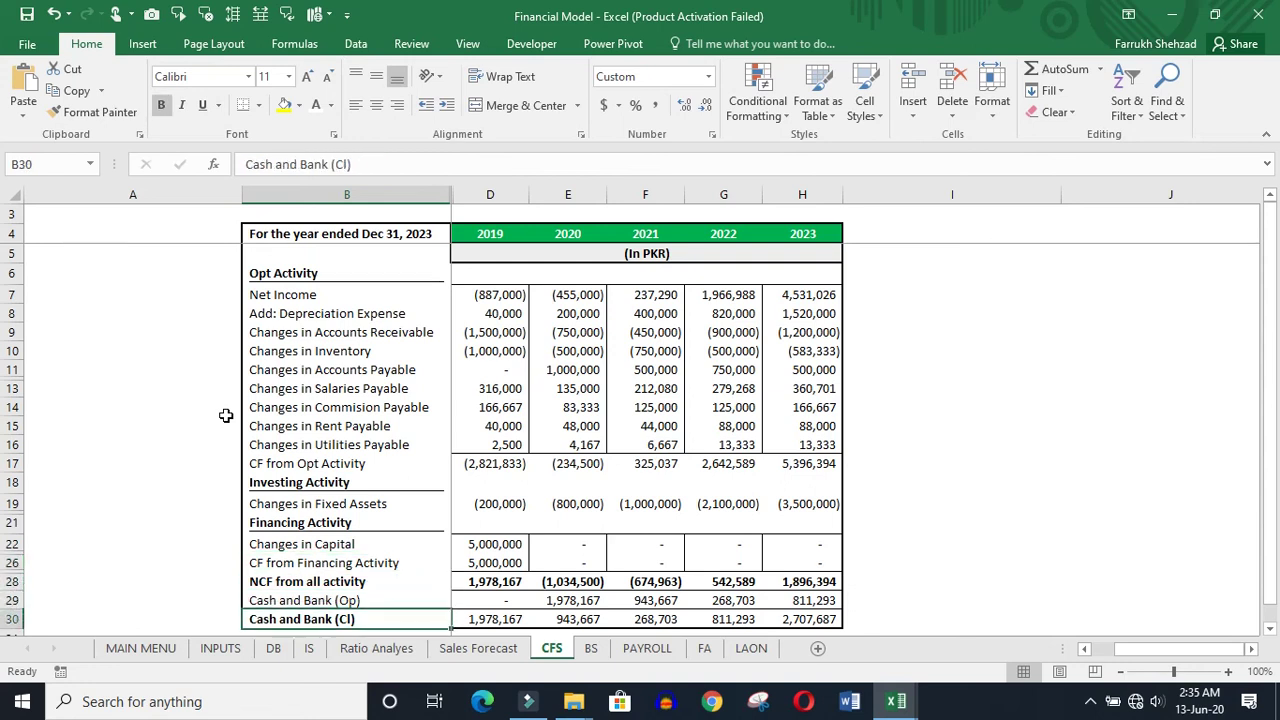